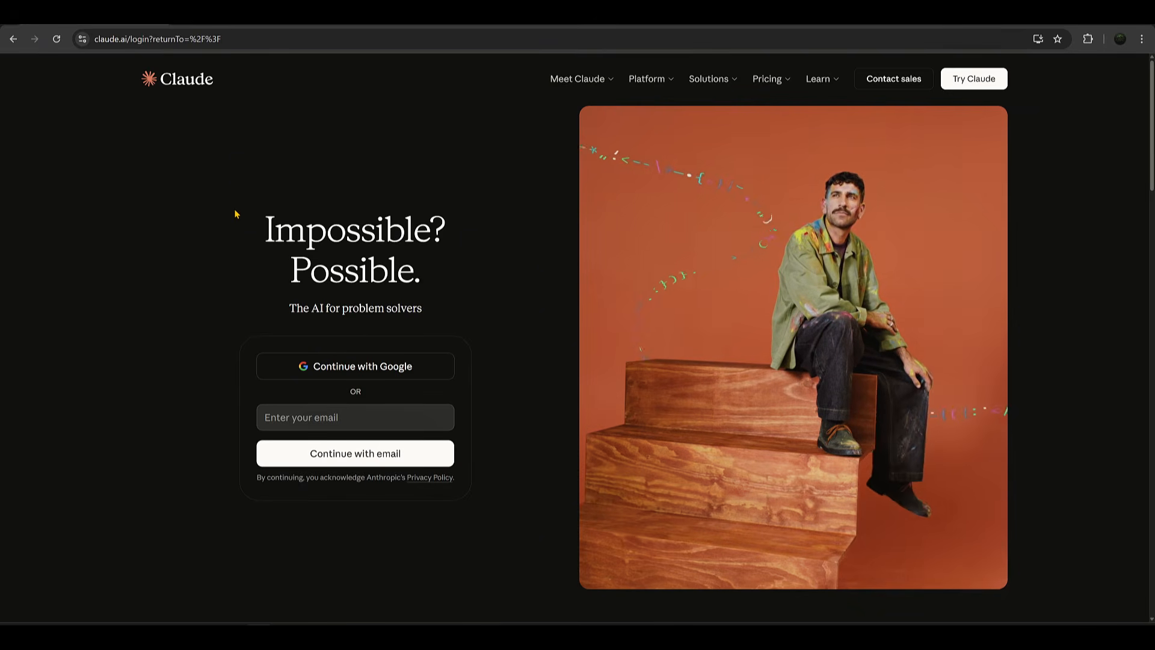
Sign in with a Google account, accept the consumer terms, opt in to product update emails and continue the account creation.
{"action": "left_click", "coordinate": [338, 373]}
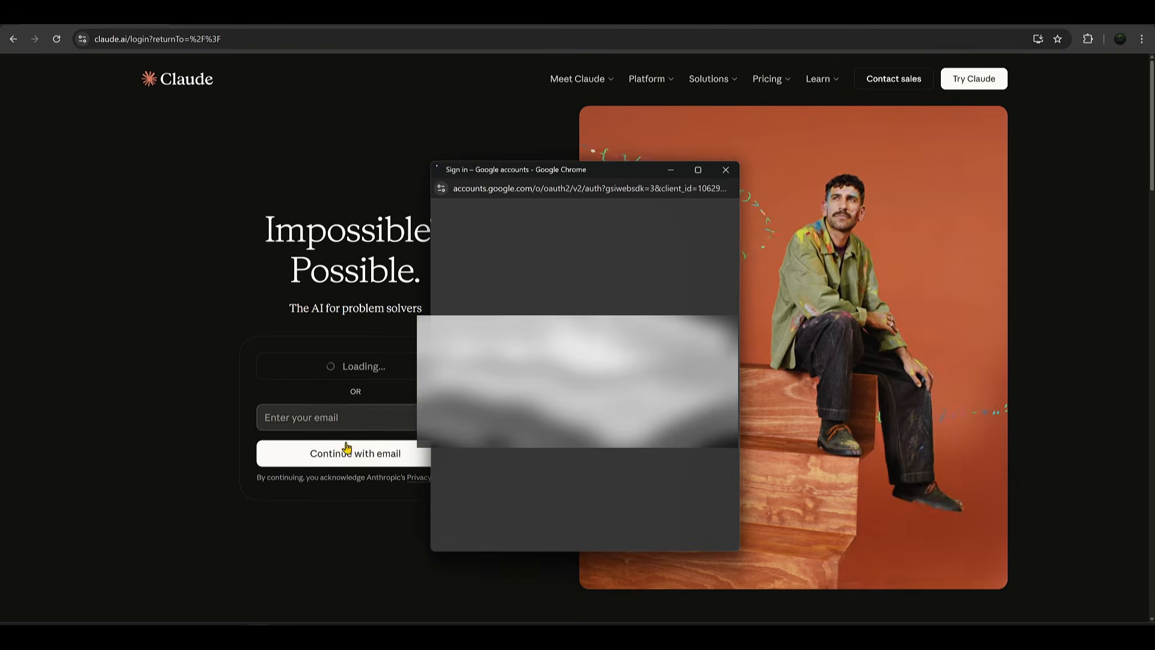
{"action": "left_click", "coordinate": [511, 368]}
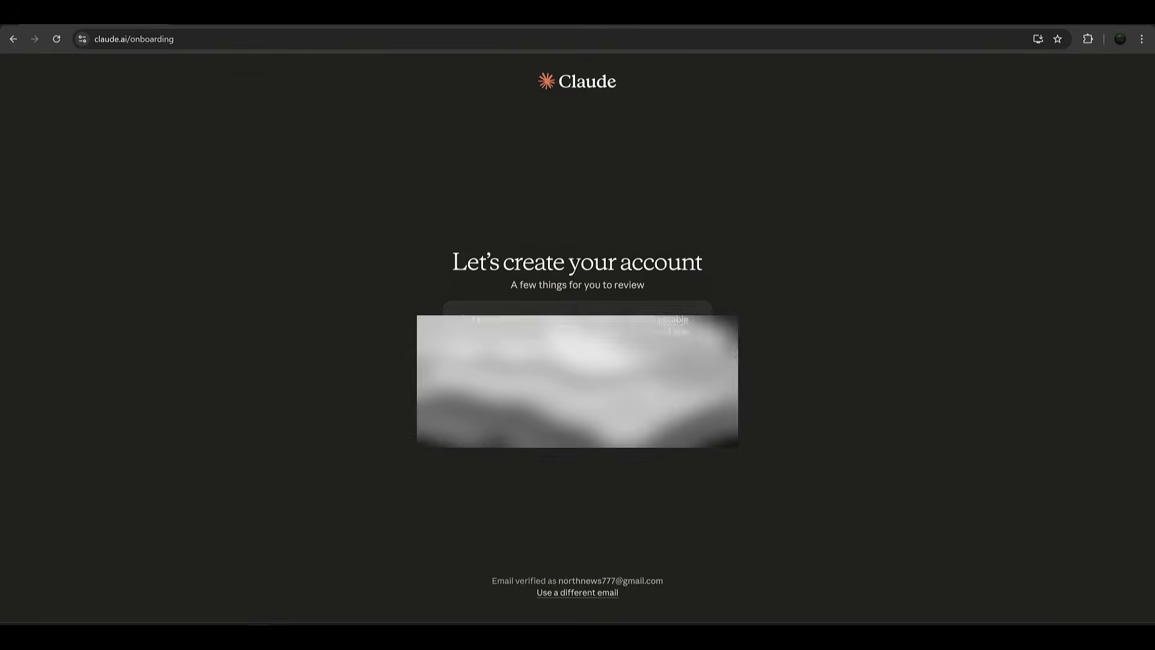
{"action": "left_click", "coordinate": [459, 319]}
{"action": "left_click", "coordinate": [460, 350]}
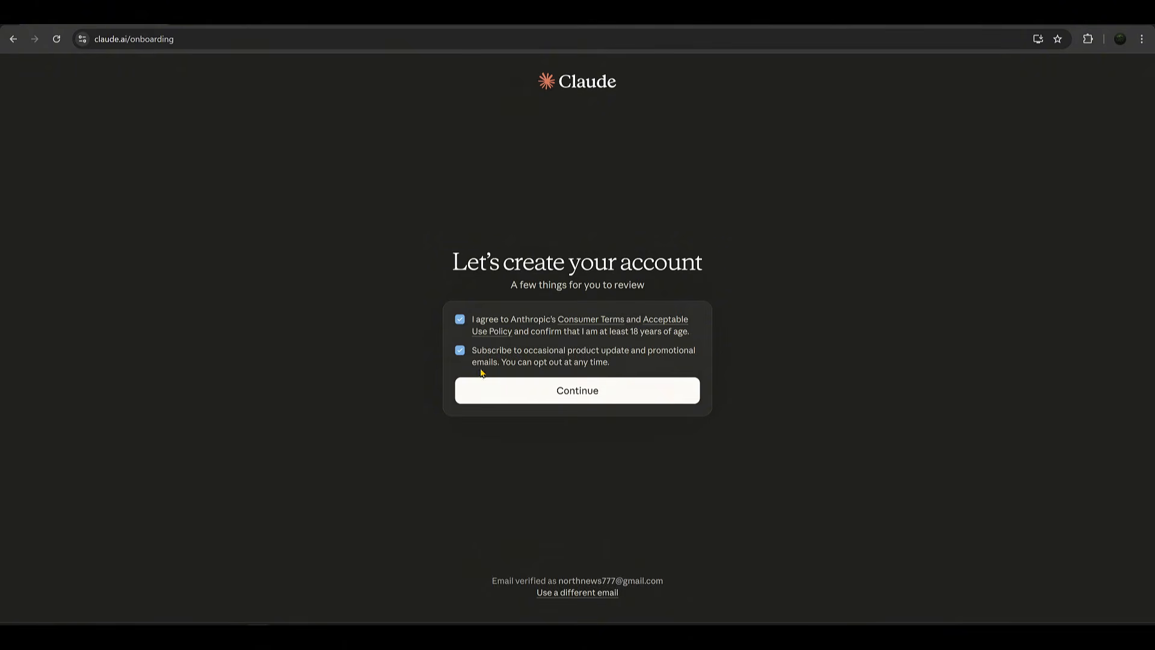
{"action": "left_click", "coordinate": [568, 396]}
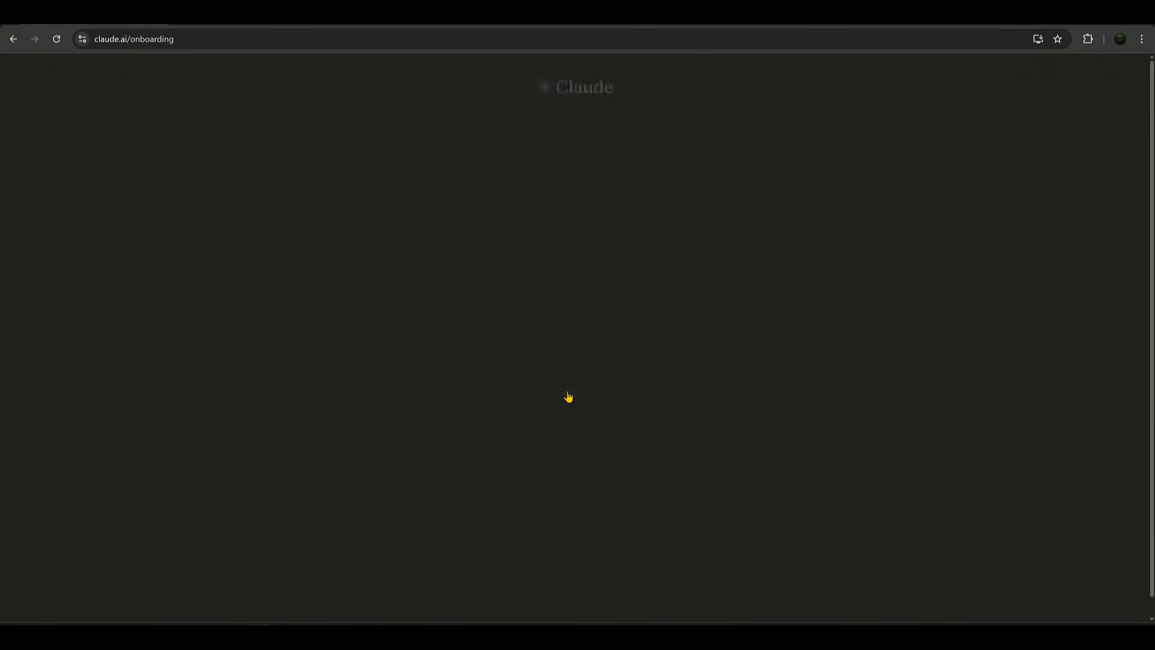
Choose the country for the phone number used in the verification.
{"action": "left_click", "coordinate": [470, 340]}
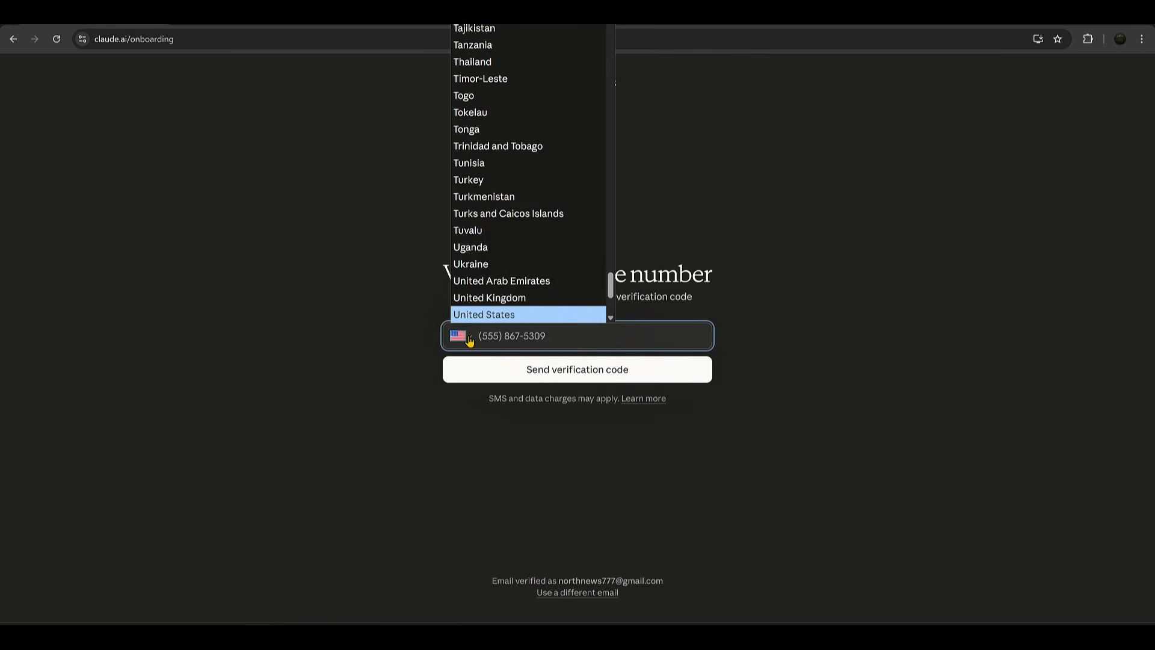
{"action": "scroll", "coordinate": [474, 315], "scroll_direction": "up", "scroll_amount": 10}
{"action": "scroll", "coordinate": [567, 98], "scroll_direction": "down", "scroll_amount": 1}
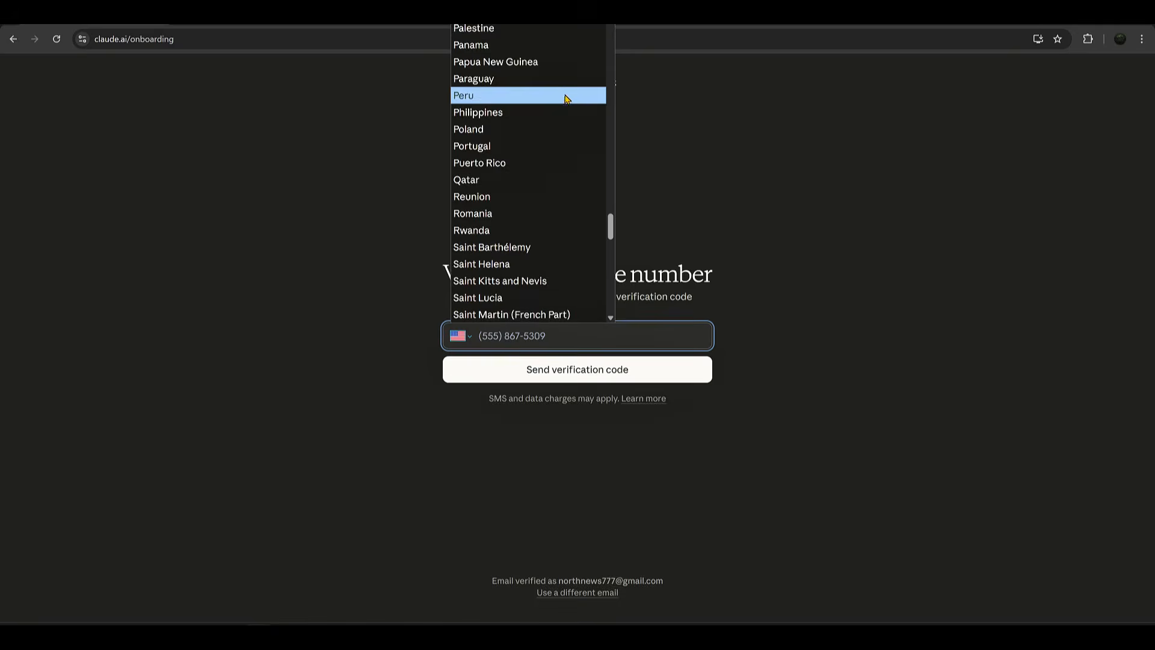
{"action": "left_click", "coordinate": [548, 63]}
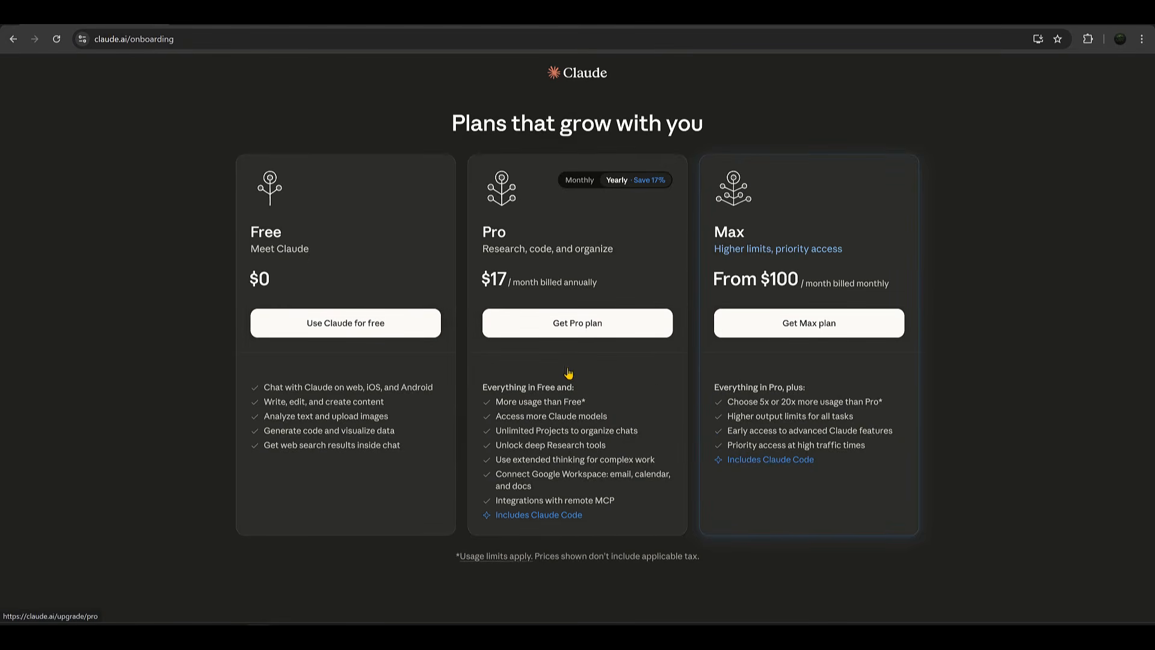
Select the Free plan, acknowledge the introduction notice and submit the account holder's name.
{"action": "left_click", "coordinate": [338, 328]}
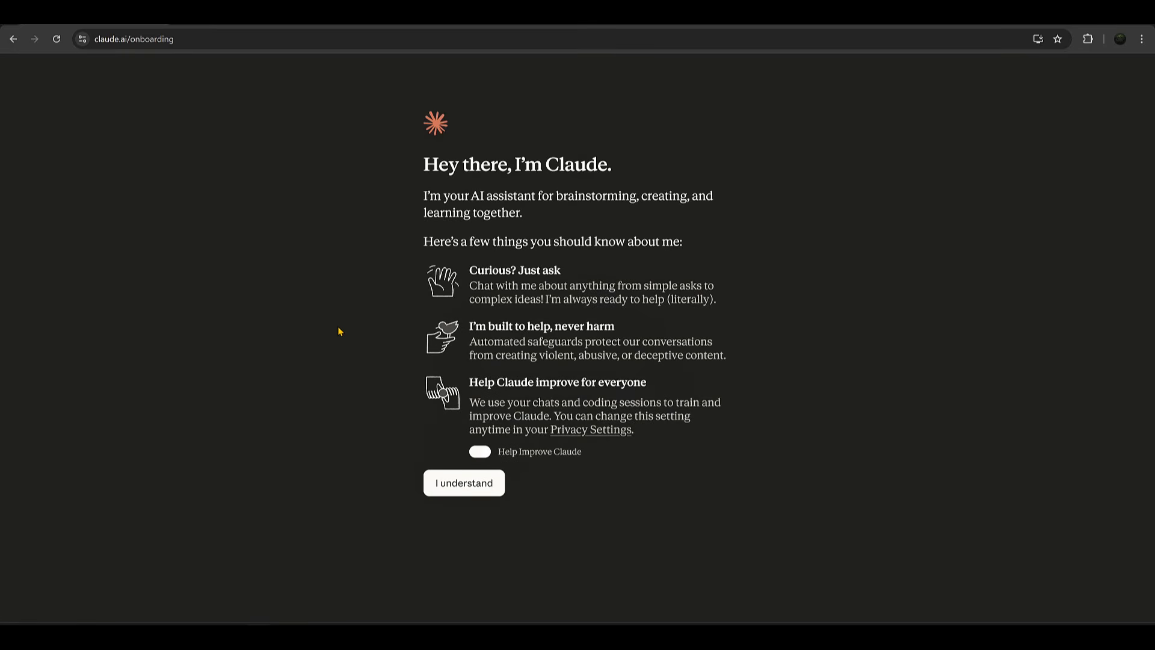
{"action": "left_click", "coordinate": [463, 488]}
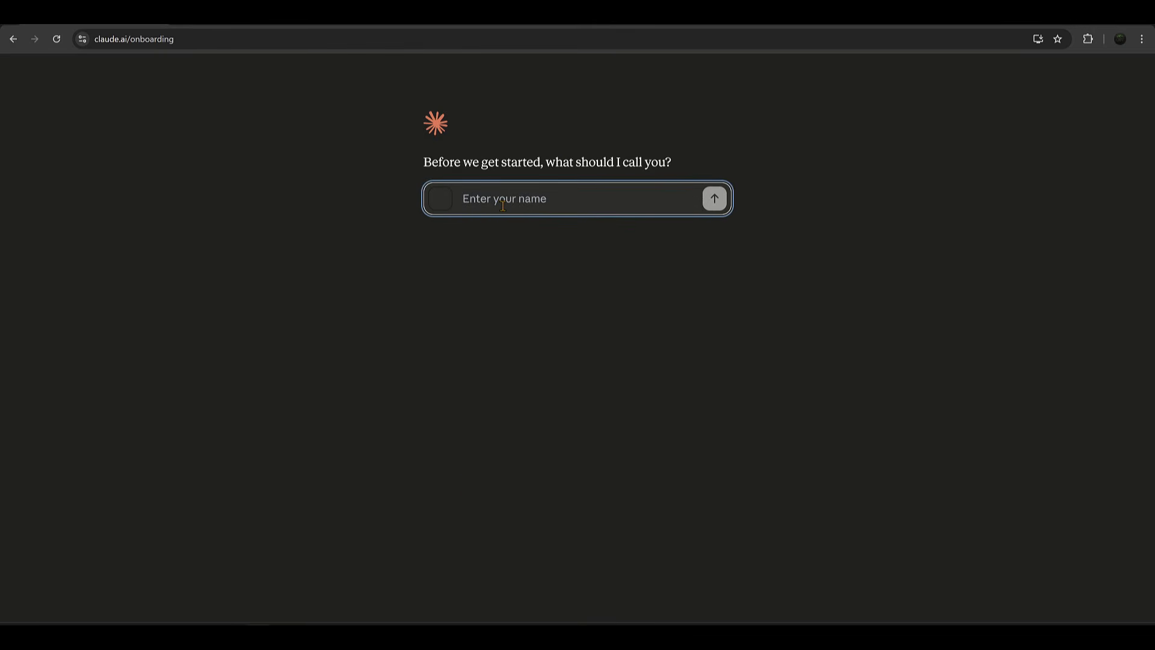
{"action": "type", "text": "shuaib"}
{"action": "left_click", "coordinate": [710, 200]}
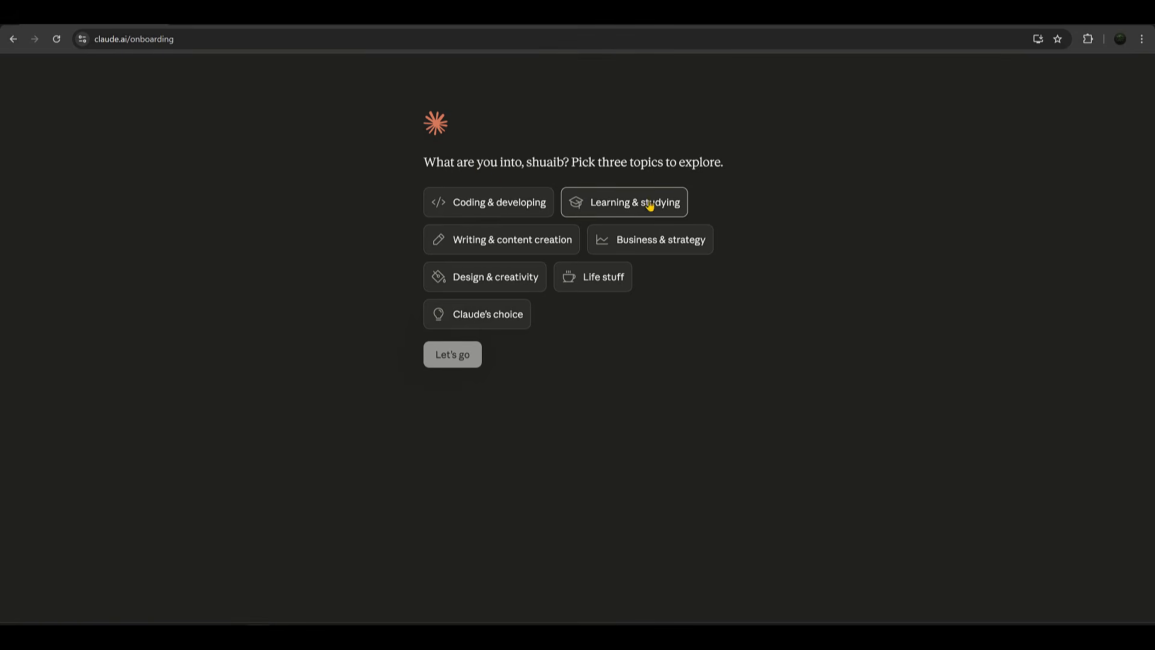
Choose Writing & content creation, Business & strategy and Learning & studying as the three topics of interest and continue.
{"action": "left_click", "coordinate": [532, 241]}
{"action": "left_click", "coordinate": [644, 249]}
{"action": "left_click", "coordinate": [463, 275]}
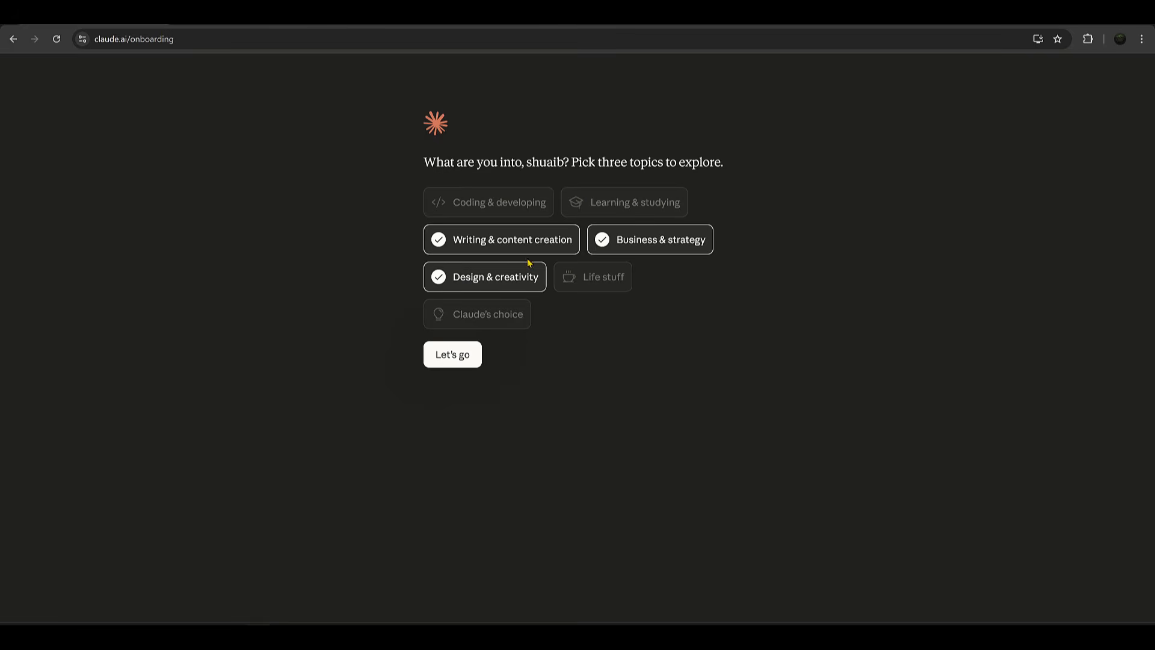
{"action": "left_click", "coordinate": [495, 277]}
{"action": "left_click", "coordinate": [625, 204]}
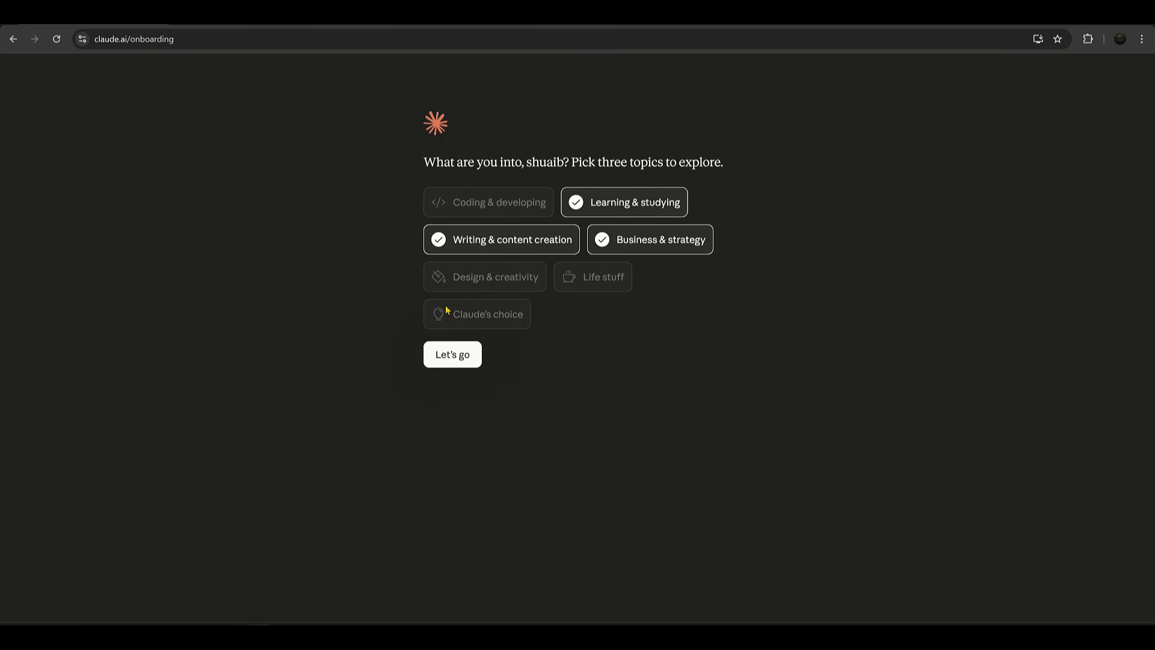
{"action": "left_click", "coordinate": [455, 360]}
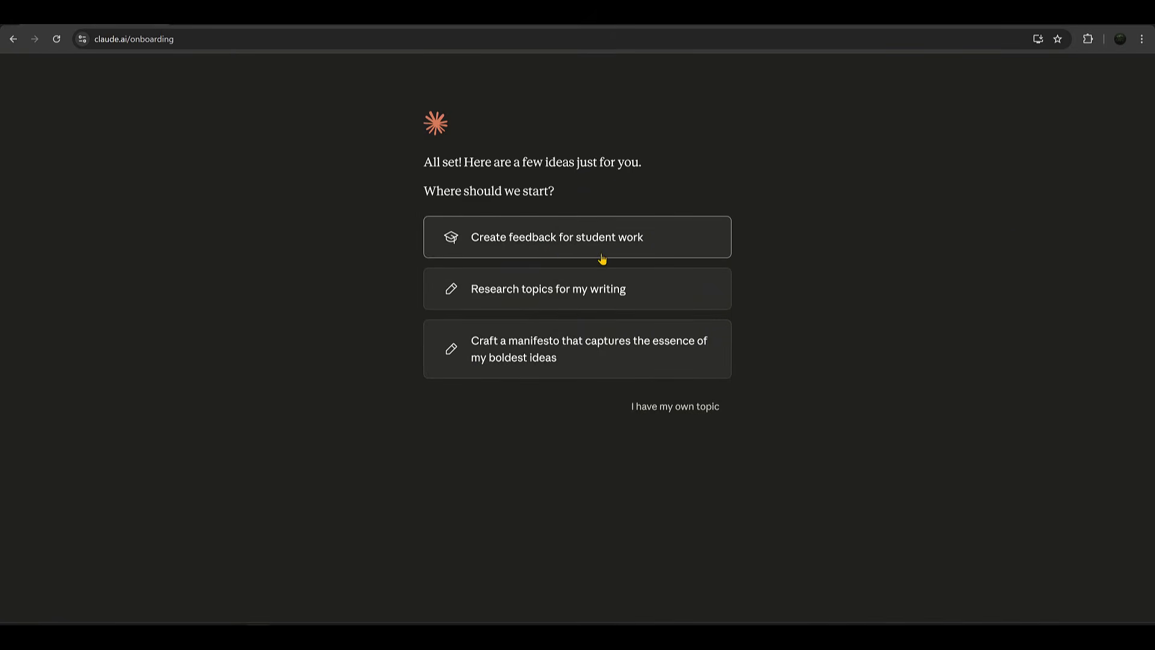
Skip the suggested starting ideas by using an own topic, and send the message "hi".
{"action": "left_click", "coordinate": [672, 412]}
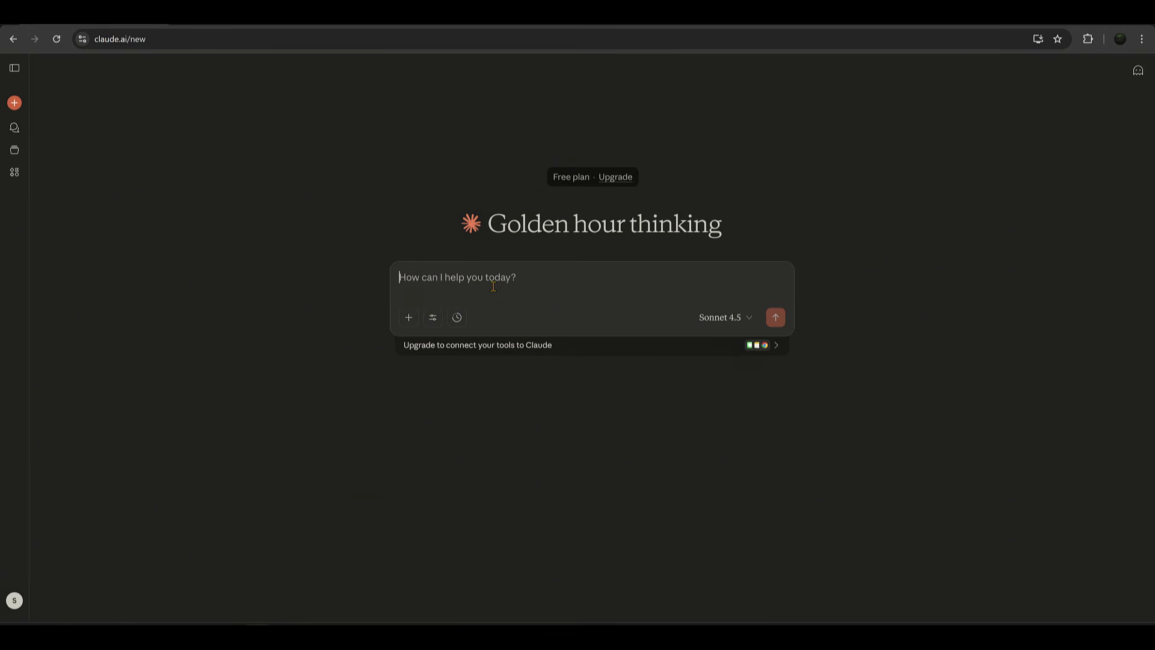
{"action": "type", "text": "hi"}
{"action": "key", "text": "Return"}
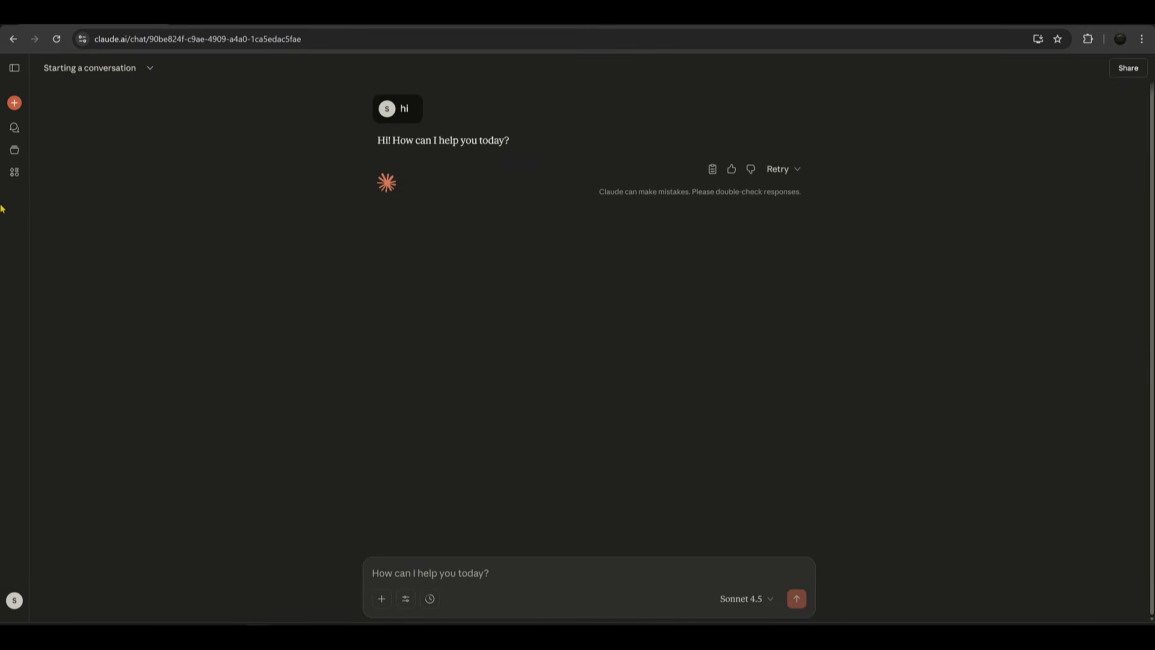
Start a new chat, ask "what are the best restourents in colombo" and read through the answer.
{"action": "left_click", "coordinate": [15, 103]}
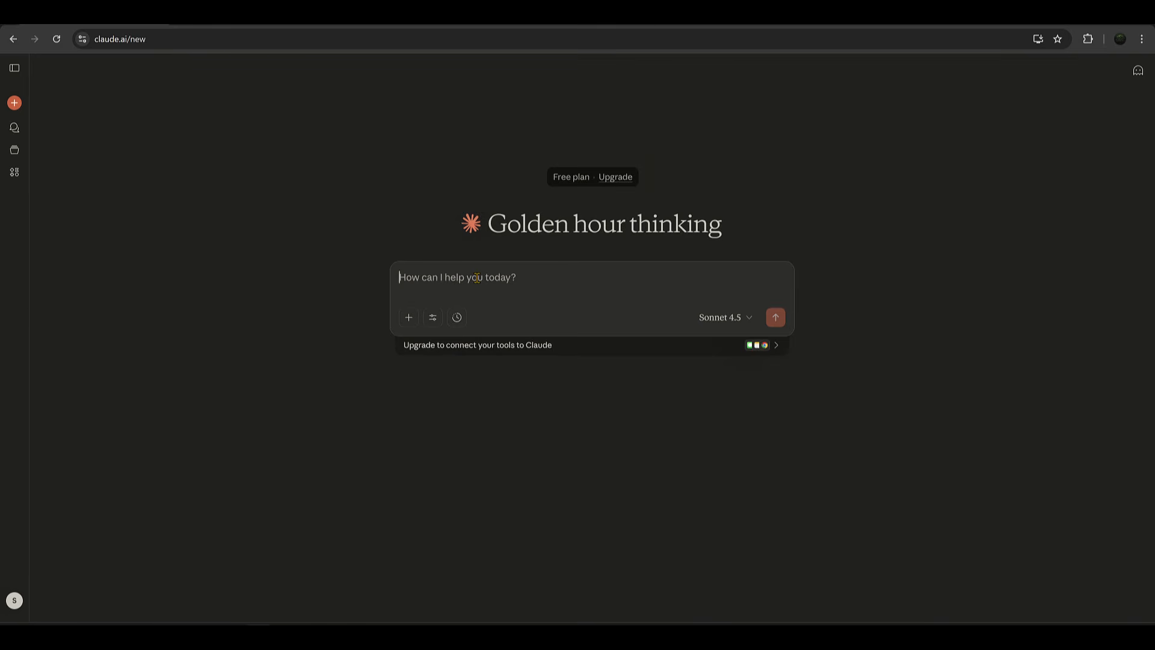
{"action": "type", "text": "what are the best restourents in colombo"}
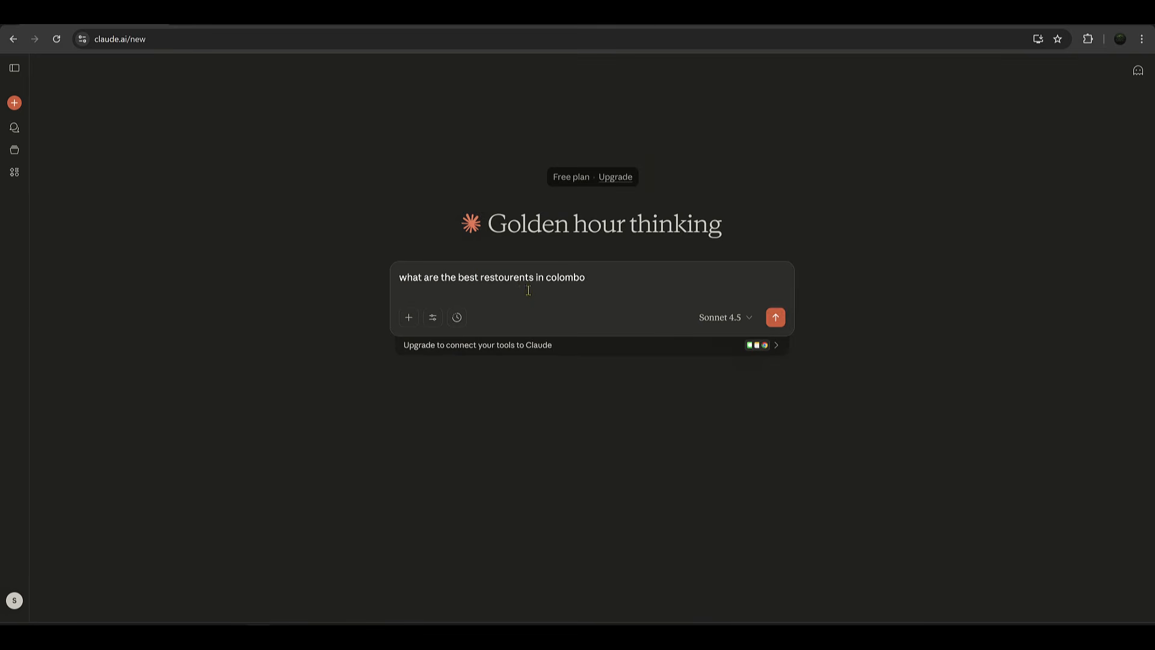
{"action": "left_click", "coordinate": [775, 317]}
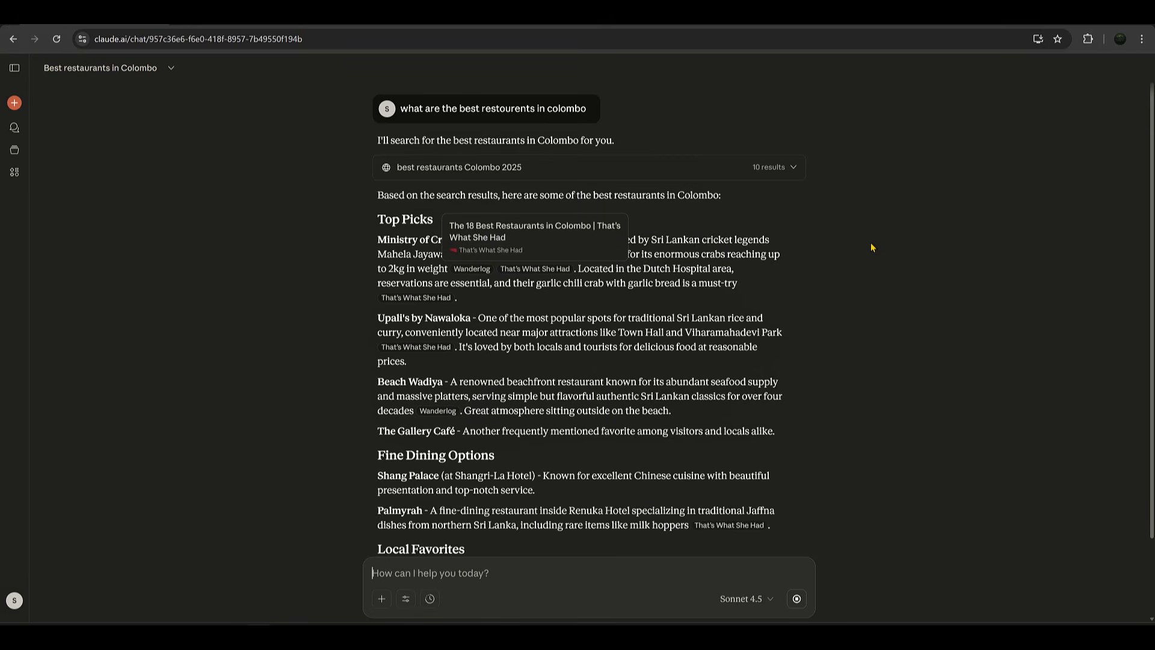
{"action": "scroll", "coordinate": [882, 263], "scroll_direction": "down", "scroll_amount": 3}
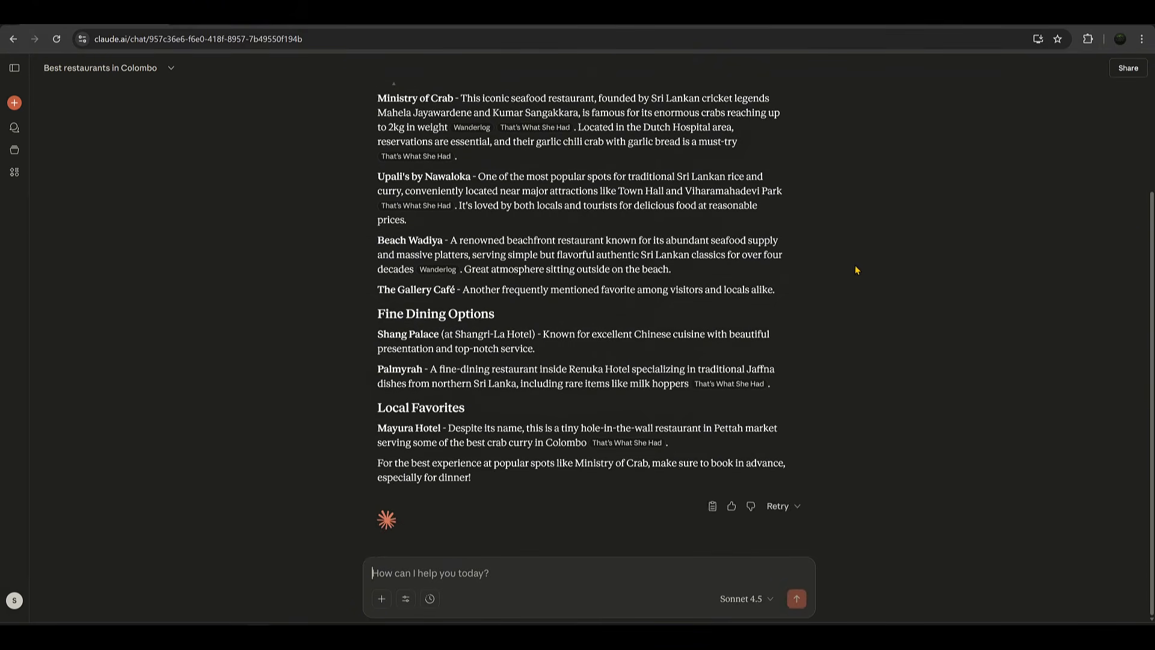
{"action": "scroll", "coordinate": [842, 262], "scroll_direction": "up", "scroll_amount": 3}
{"action": "scroll", "coordinate": [567, 227], "scroll_direction": "down", "scroll_amount": 1}
{"action": "scroll", "coordinate": [541, 226], "scroll_direction": "up", "scroll_amount": 1}
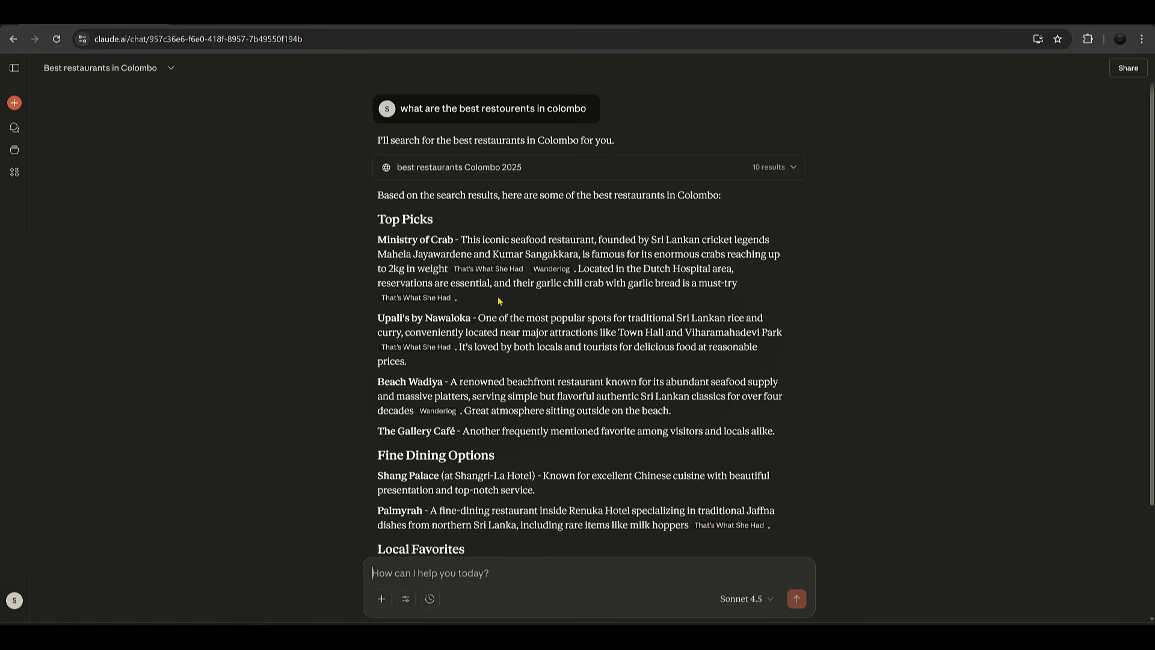
{"action": "scroll", "coordinate": [731, 347], "scroll_direction": "down", "scroll_amount": 2}
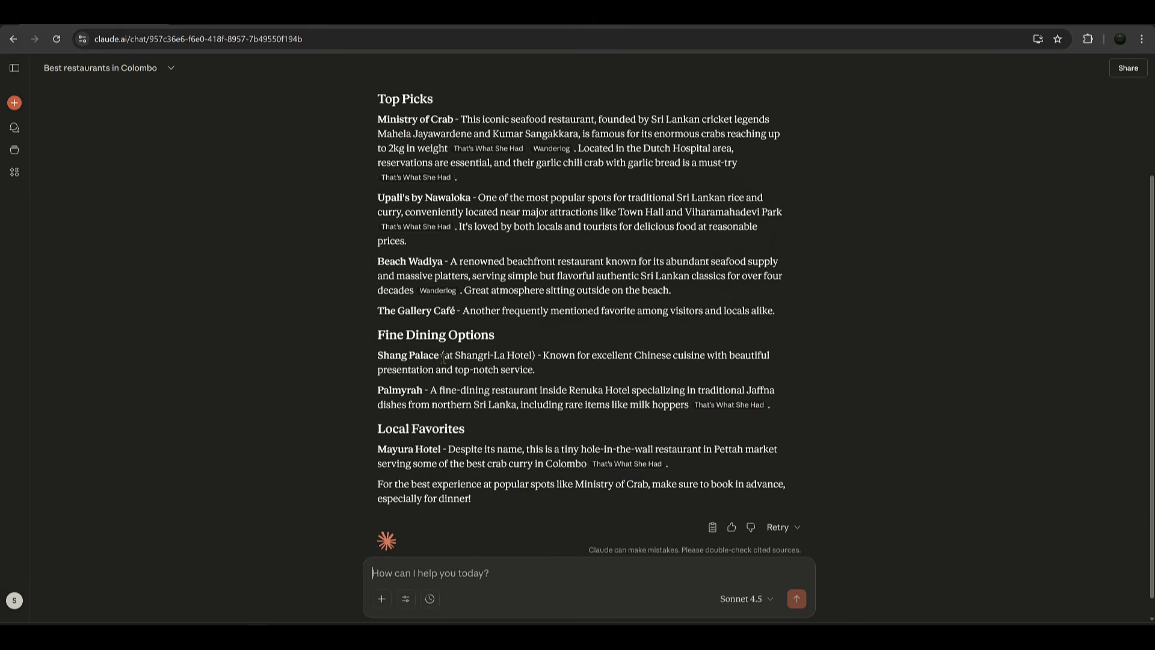
Start another new chat and set its response style to Learning.
{"action": "left_click", "coordinate": [13, 103]}
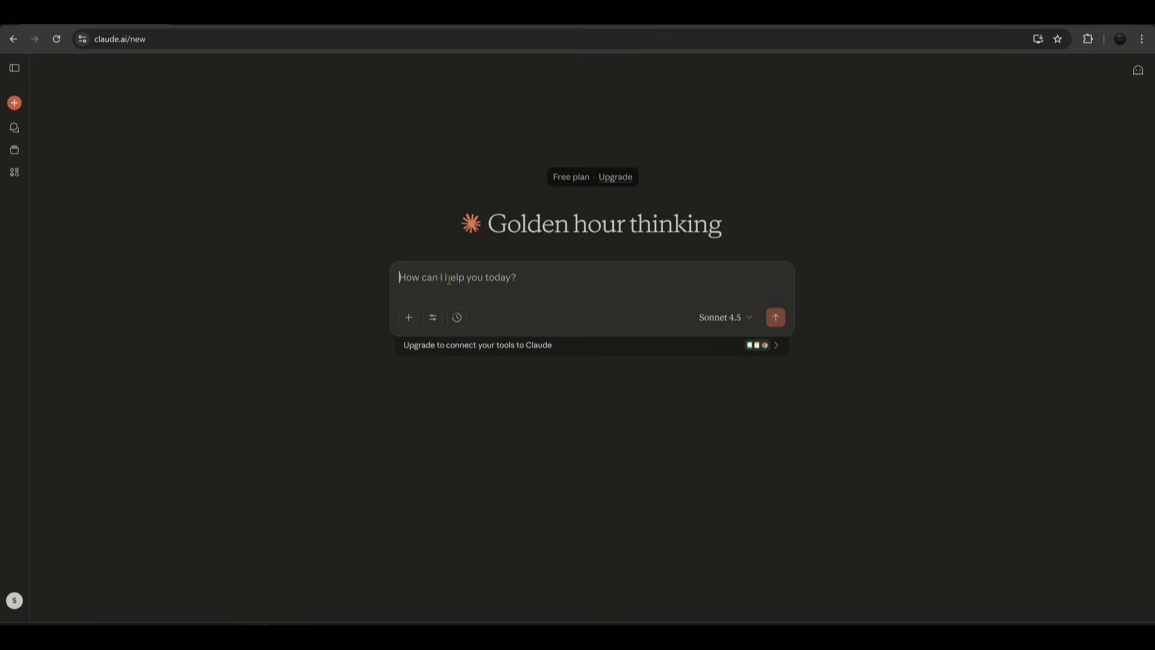
{"action": "left_click", "coordinate": [408, 318]}
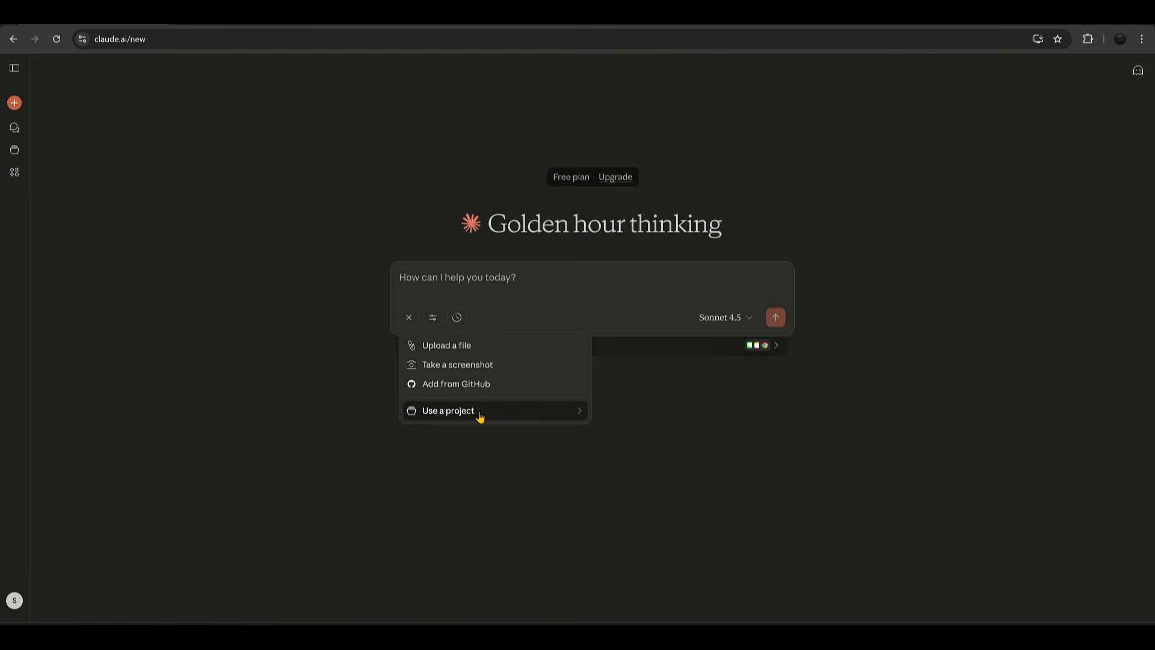
{"action": "left_click", "coordinate": [434, 322]}
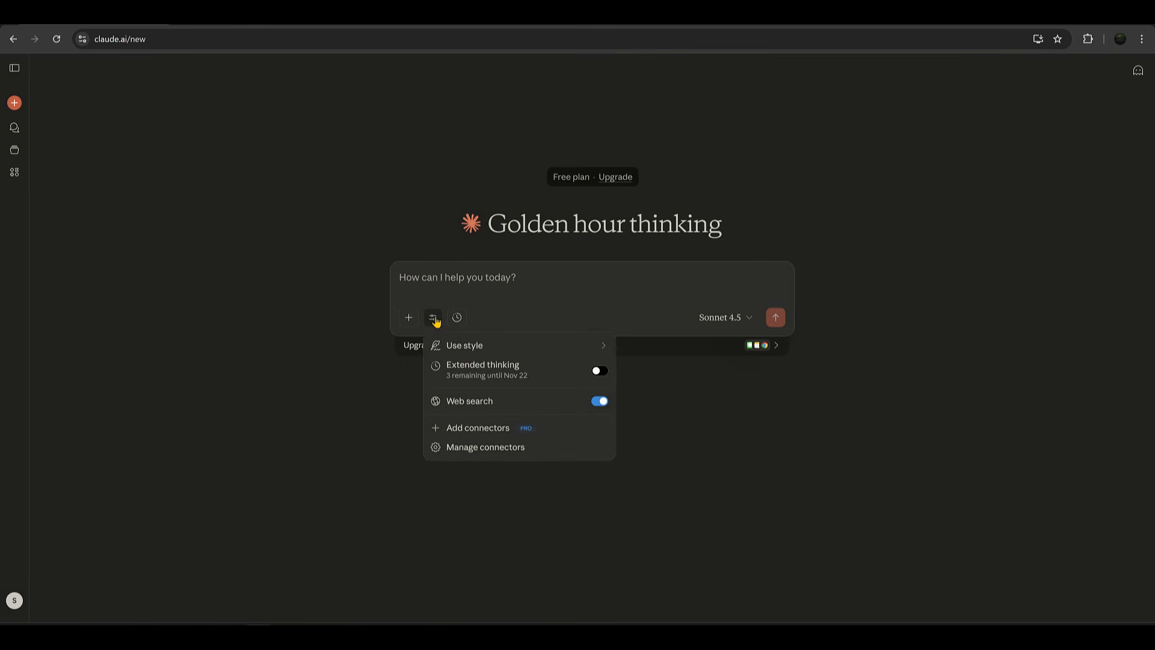
{"action": "left_click", "coordinate": [584, 351]}
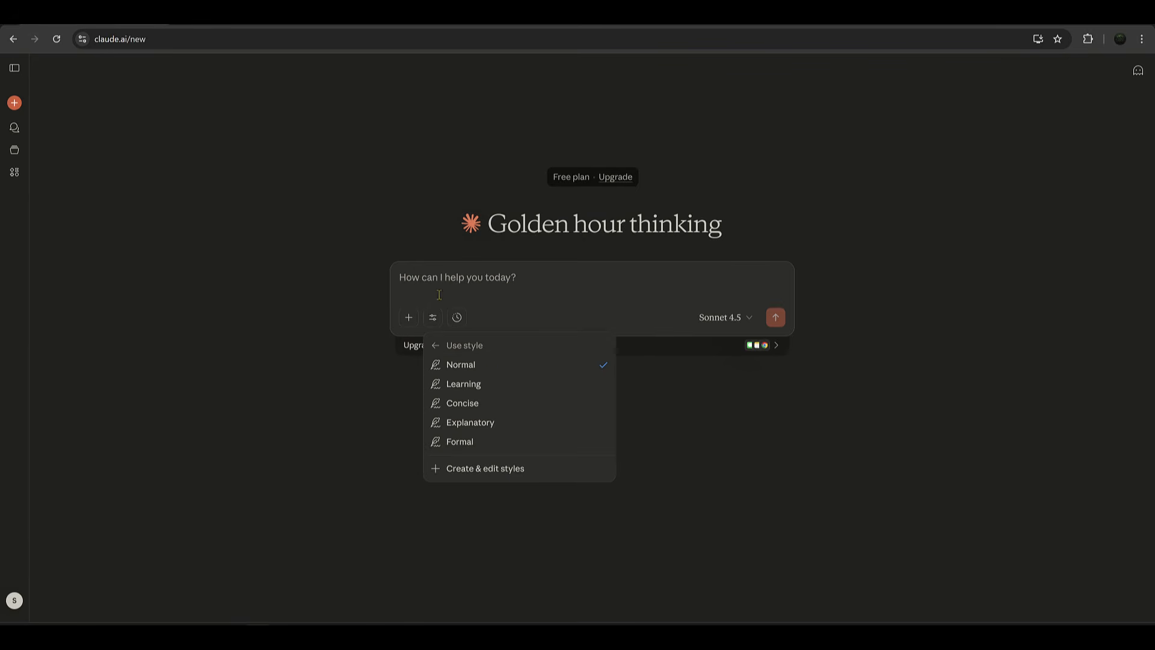
{"action": "left_click", "coordinate": [490, 382]}
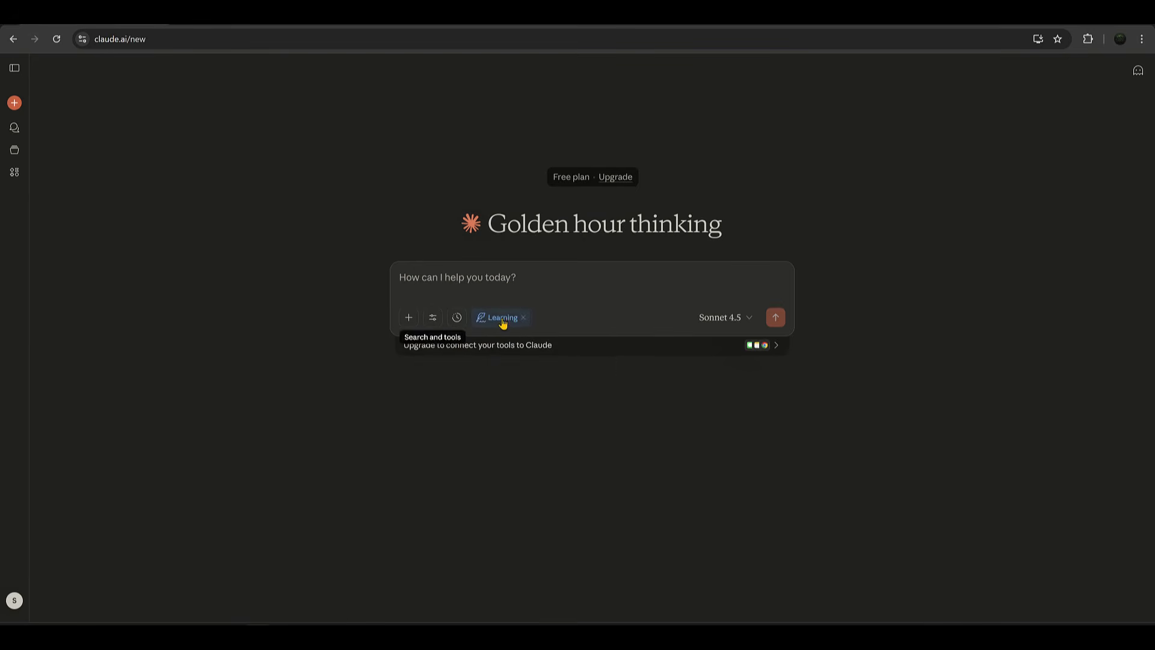
Switch the response style to Concise and clear the style again.
{"action": "left_click", "coordinate": [435, 320]}
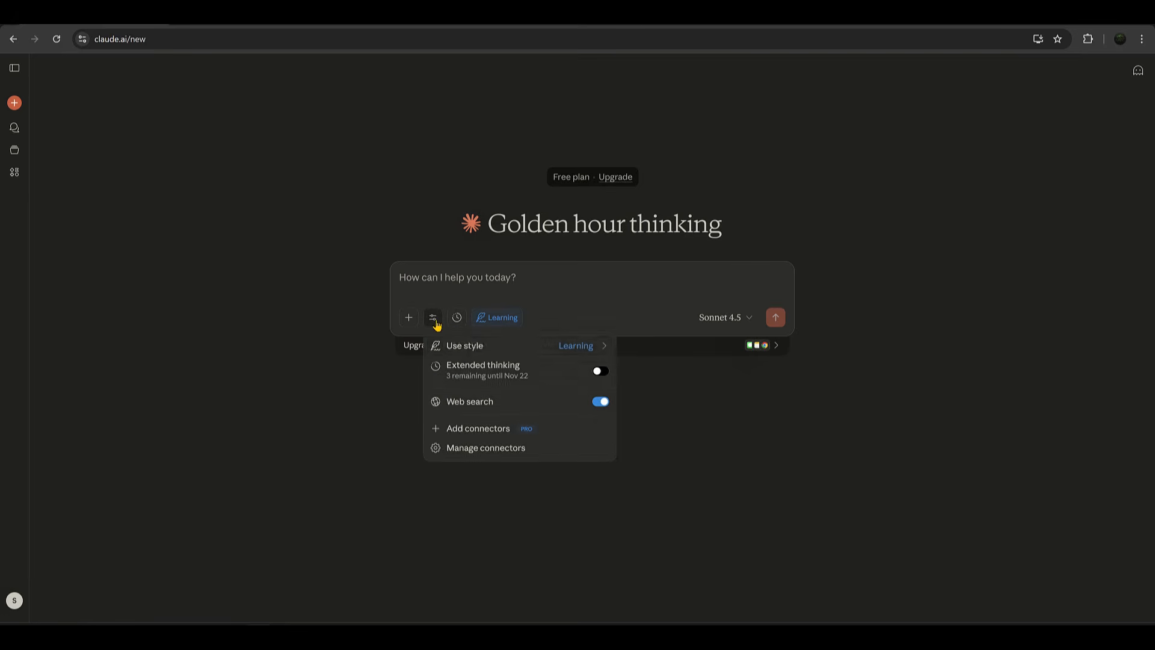
{"action": "left_click", "coordinate": [563, 351]}
{"action": "left_click", "coordinate": [490, 406]}
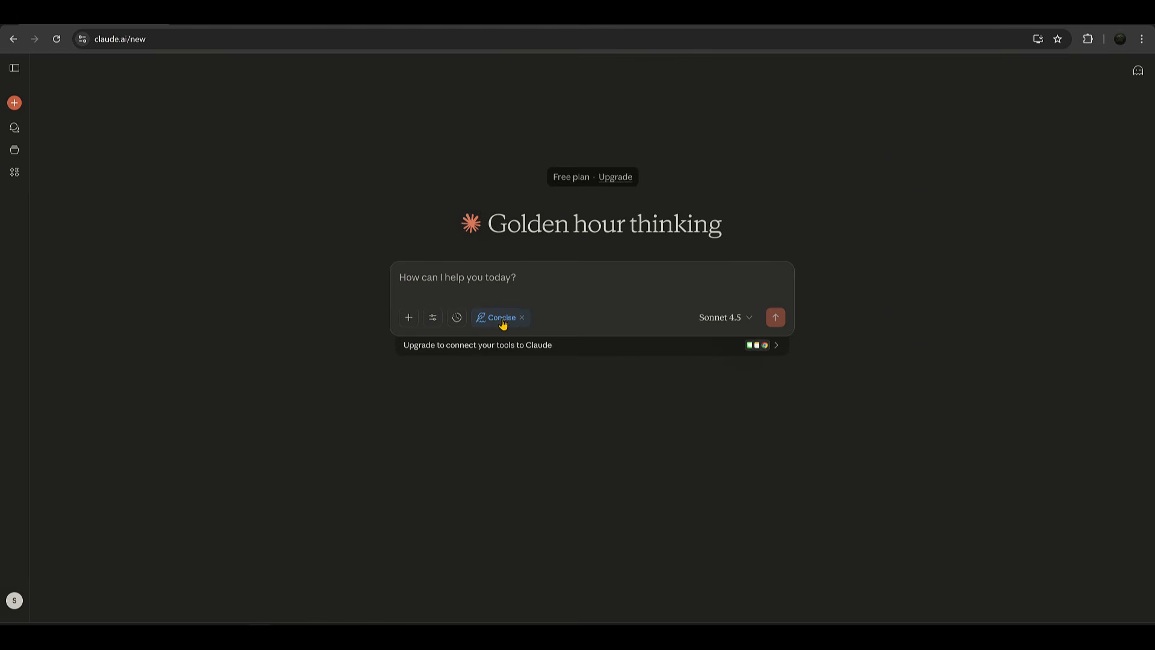
{"action": "left_click", "coordinate": [485, 322]}
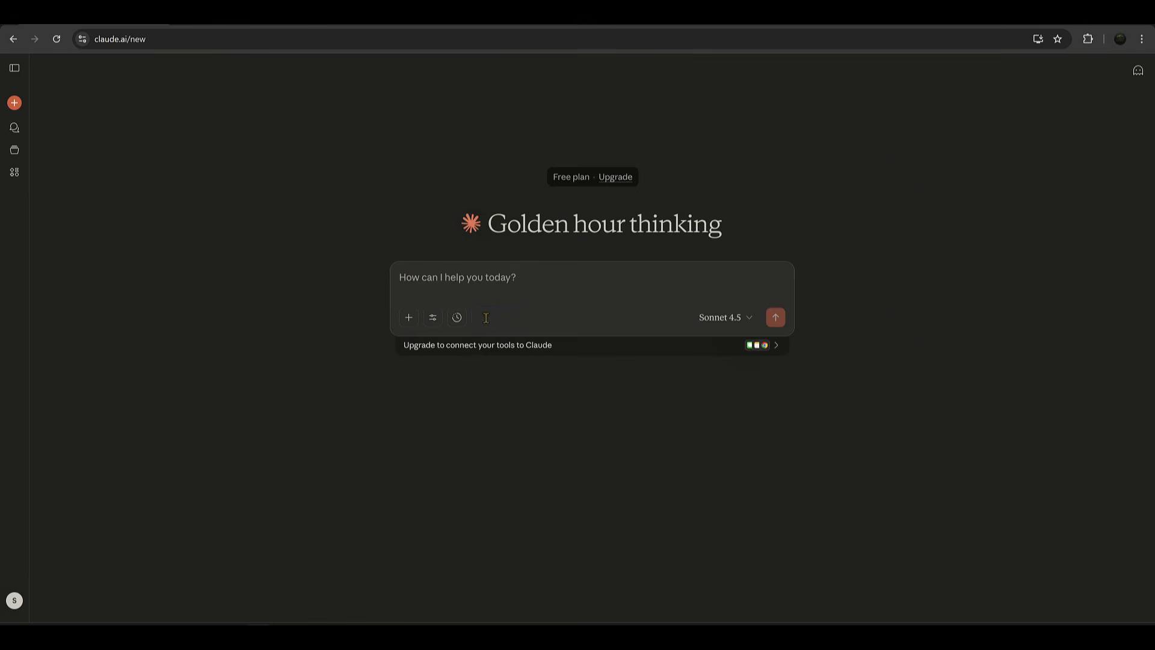
Enter the prompt "tell me about 3 best skills of best footballers" without sending it, and copy its text.
{"action": "left_click", "coordinate": [432, 317]}
{"action": "mouse_move", "coordinate": [555, 367]}
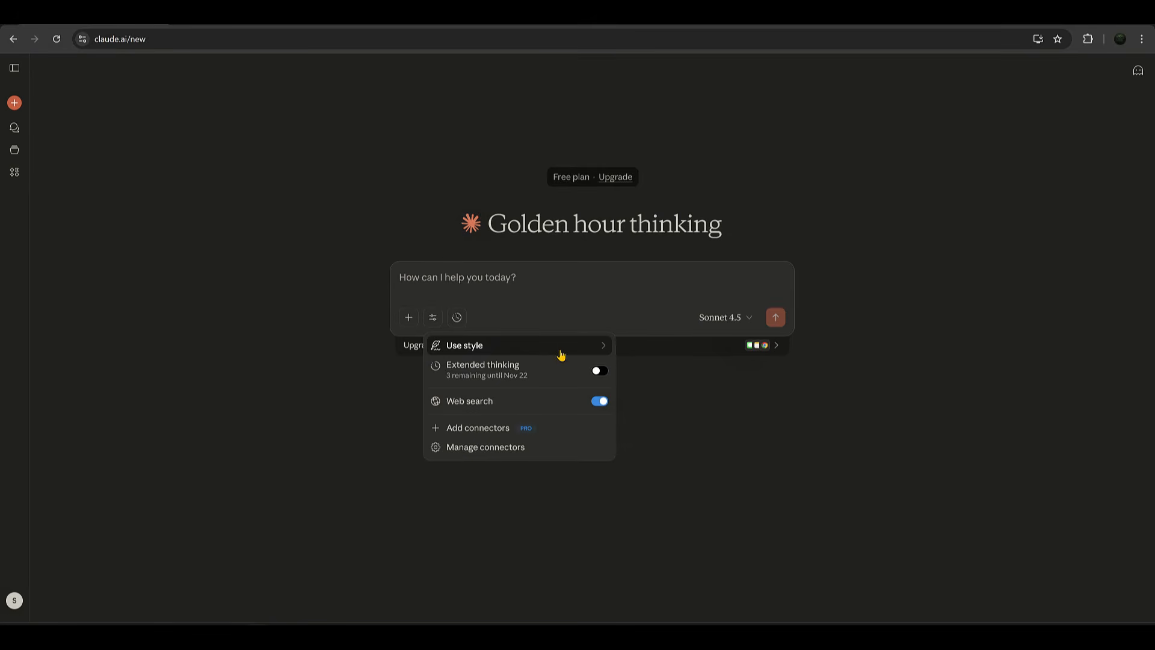
{"action": "left_click", "coordinate": [540, 285]}
{"action": "type", "text": "tell me about 3 best skills of best footballers"}
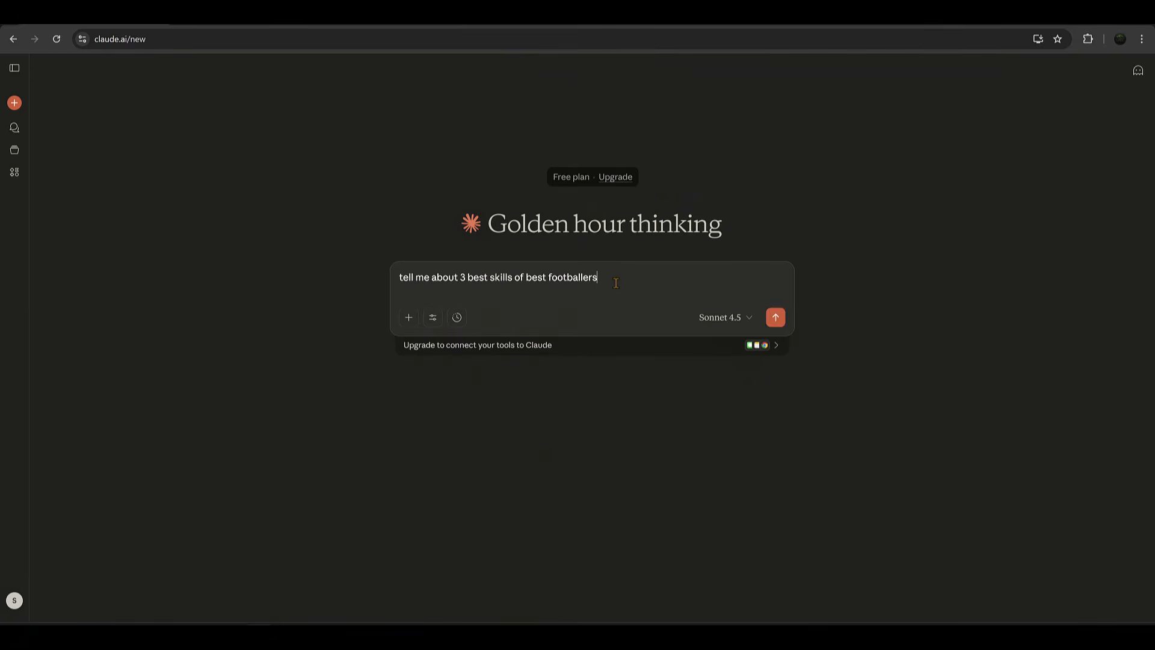
{"action": "left_click_drag", "start_coordinate": [601, 279], "coordinate": [397, 279]}
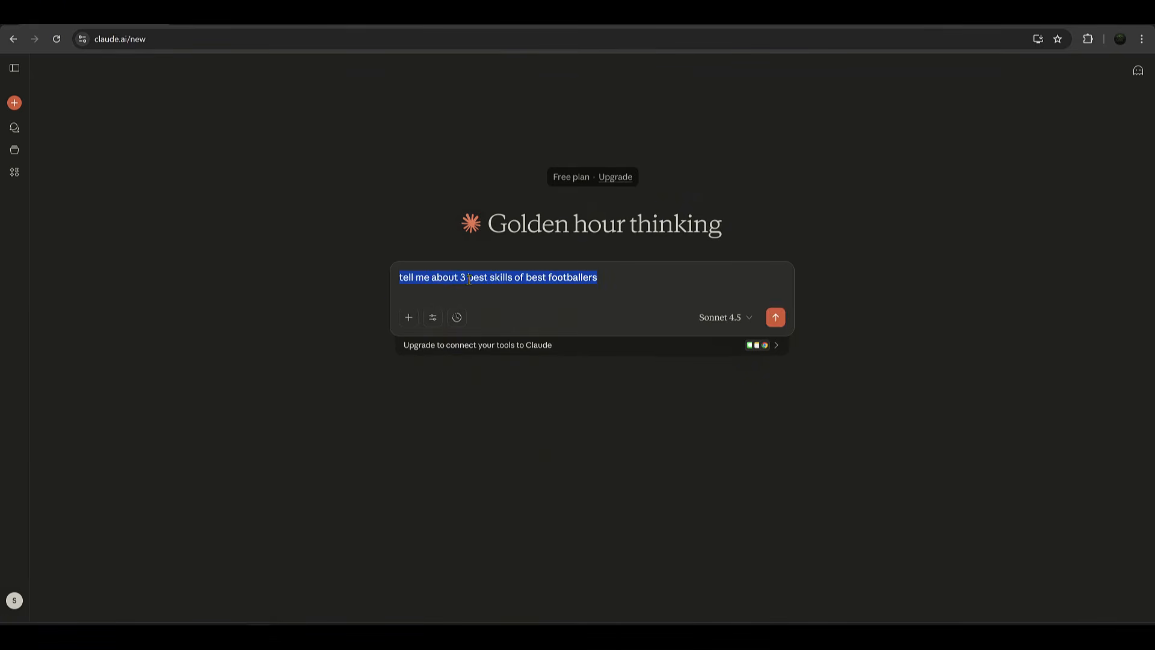
{"action": "right_click", "coordinate": [512, 277]}
{"action": "left_click", "coordinate": [547, 353]}
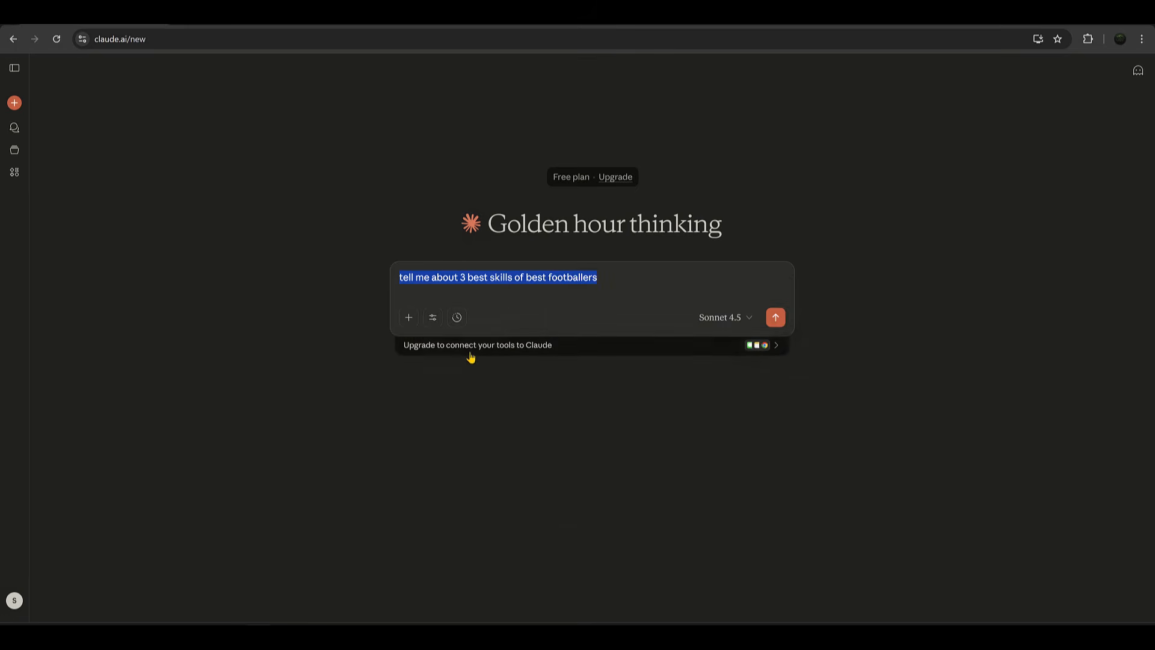
Set the response style to Normal and send the prompt "tell me about 3 best skills of best footballers".
{"action": "left_click", "coordinate": [432, 317]}
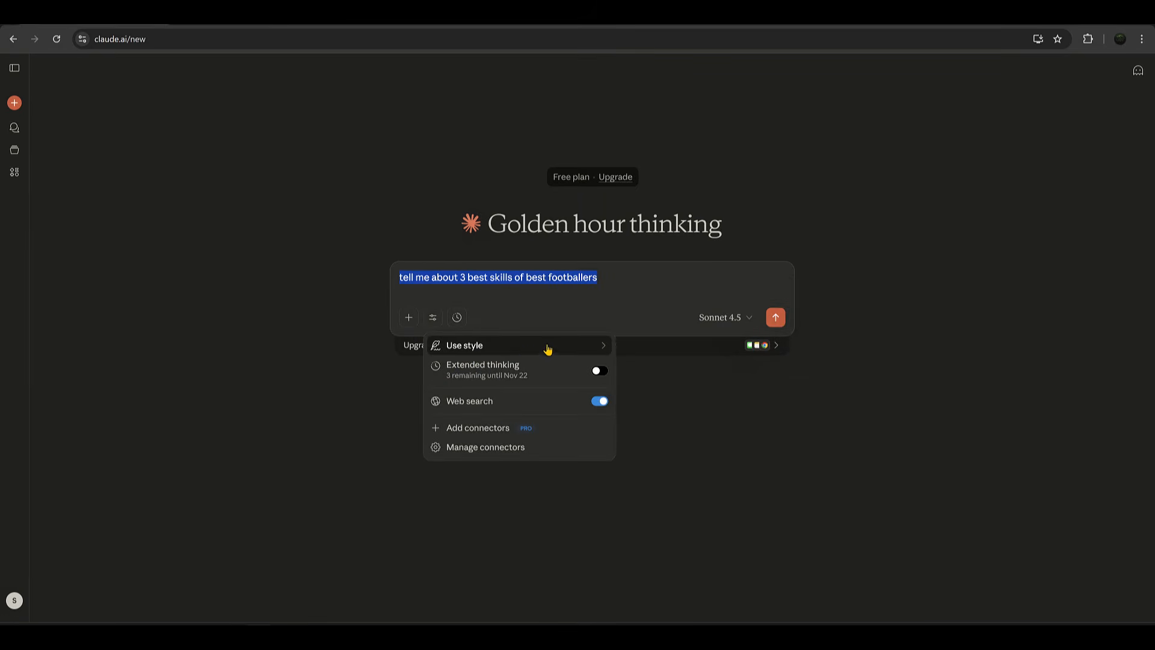
{"action": "left_click", "coordinate": [592, 344]}
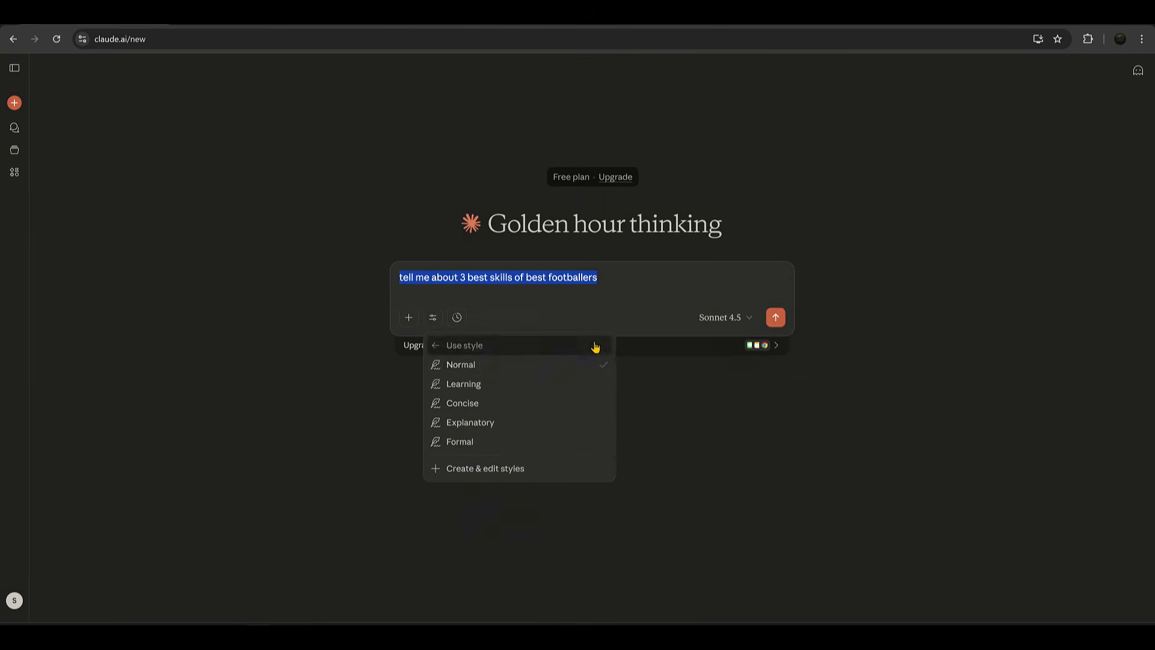
{"action": "left_click", "coordinate": [532, 364]}
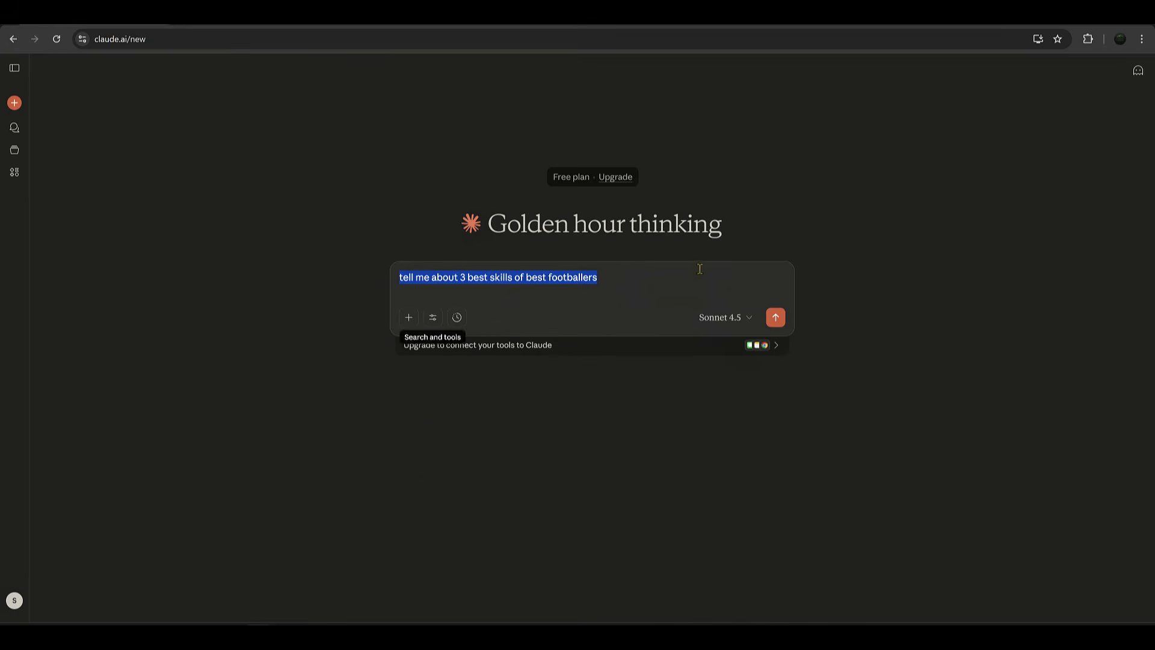
{"action": "left_click", "coordinate": [776, 317]}
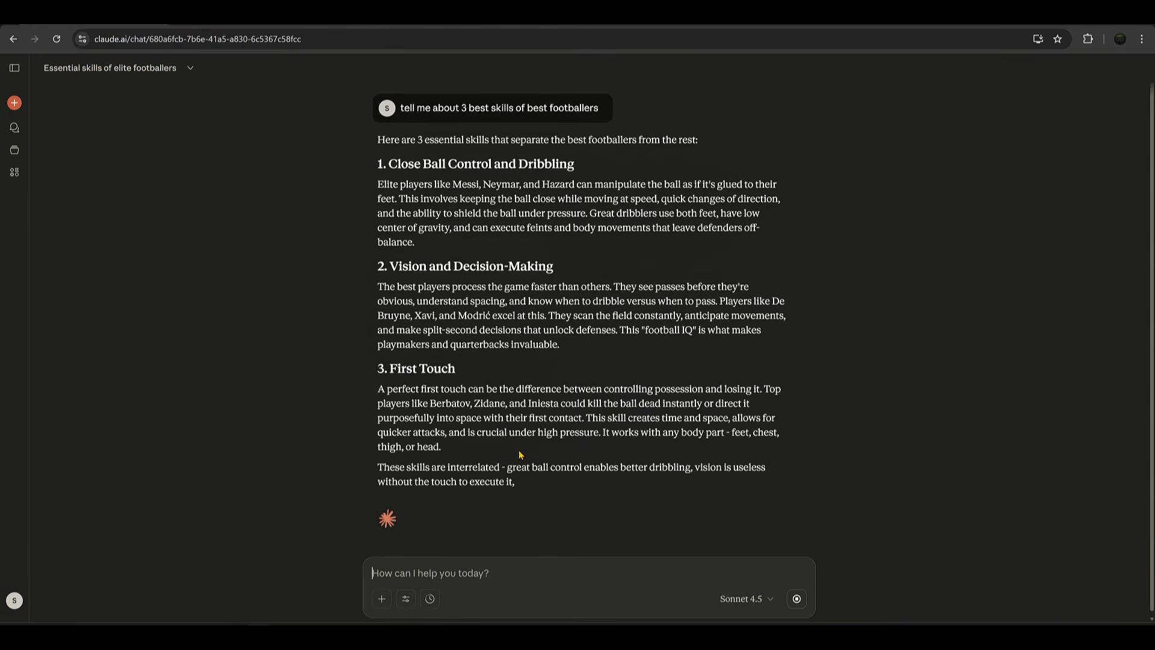
Resend the copied footballer prompt in the Concise style and compare the new answer with the Normal one.
{"action": "left_click", "coordinate": [406, 598]}
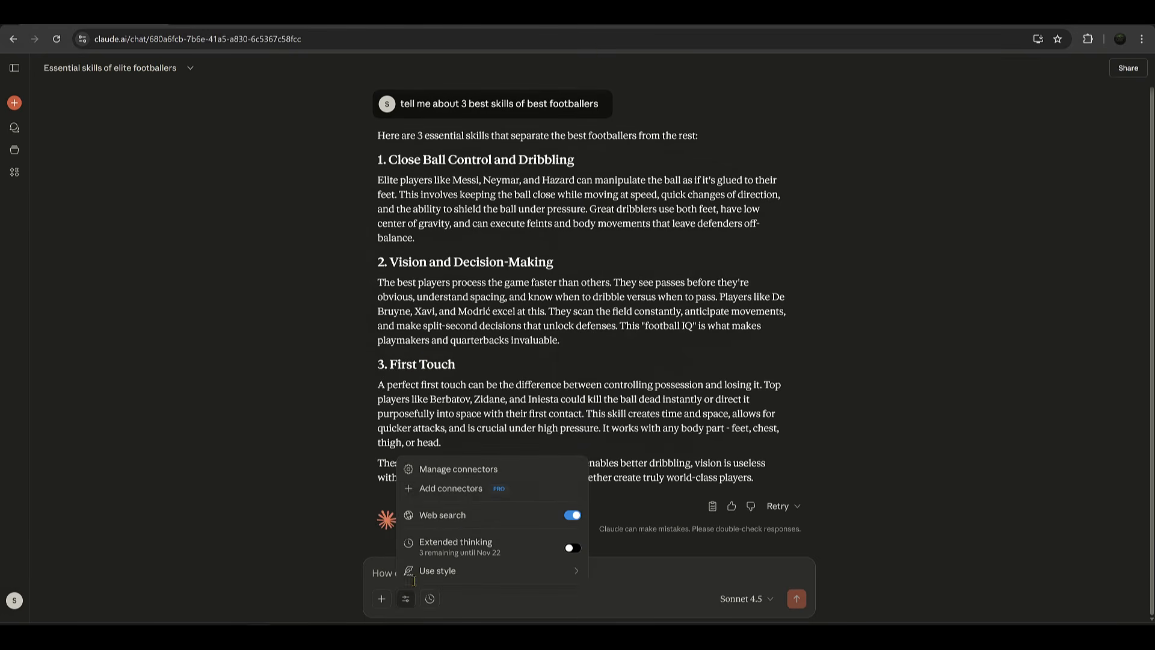
{"action": "left_click", "coordinate": [496, 572]}
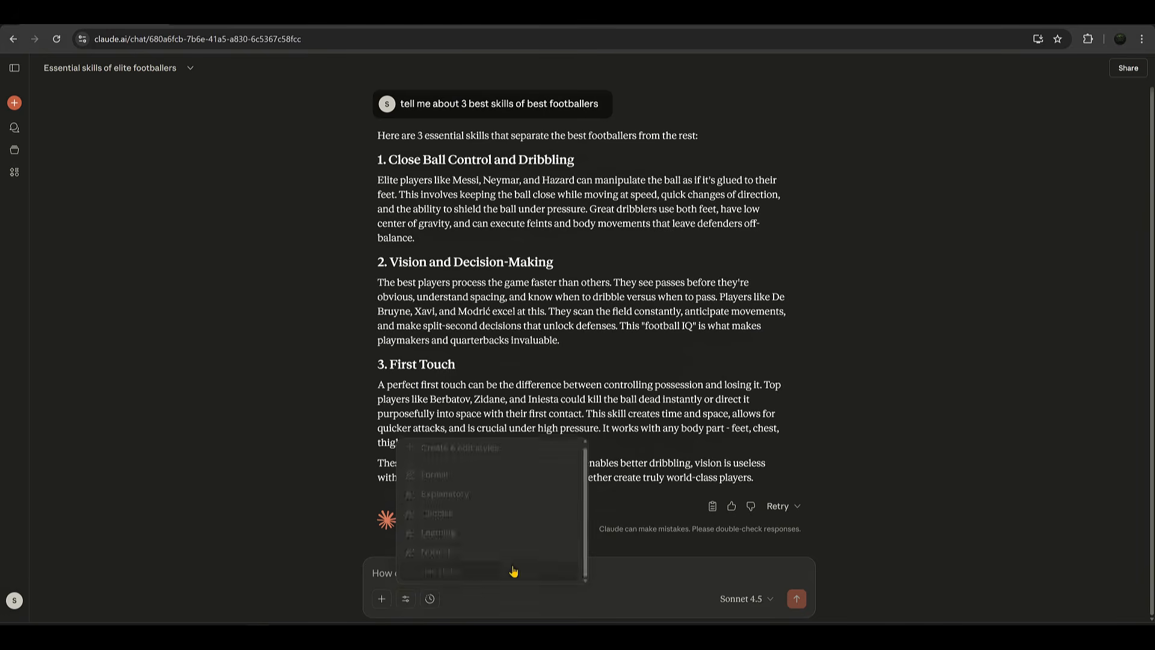
{"action": "left_click", "coordinate": [479, 515]}
{"action": "key", "text": "ctrl+v"}
{"action": "left_click", "coordinate": [796, 598]}
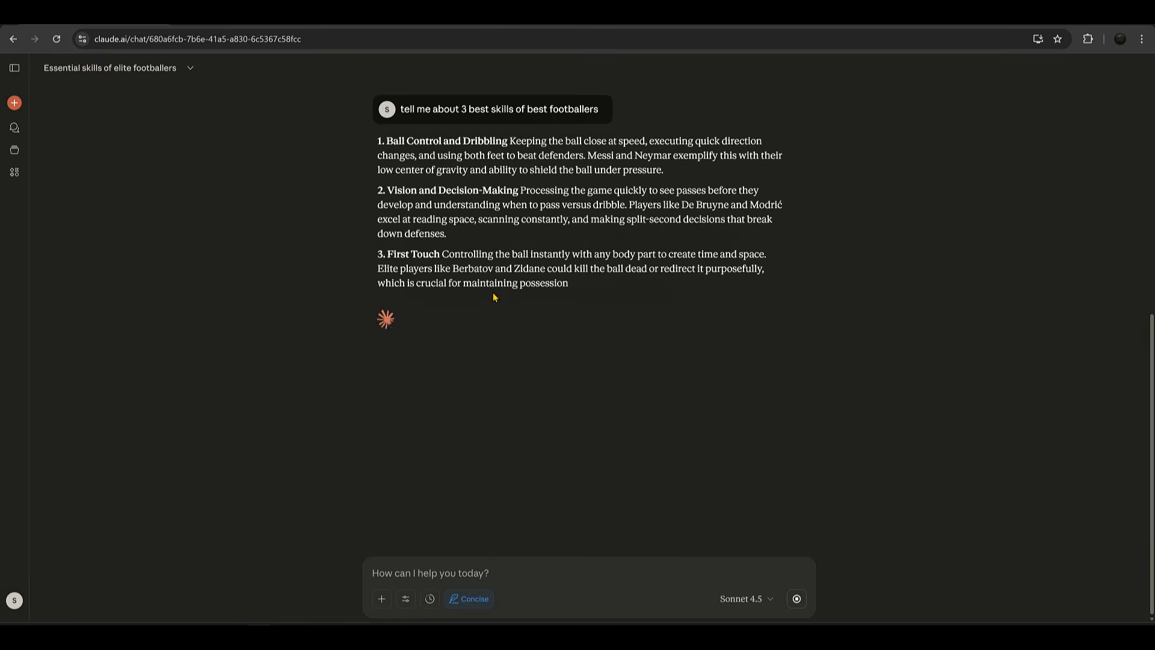
{"action": "scroll", "coordinate": [510, 362], "scroll_direction": "up", "scroll_amount": 3}
{"action": "scroll", "coordinate": [511, 361], "scroll_direction": "up", "scroll_amount": 5}
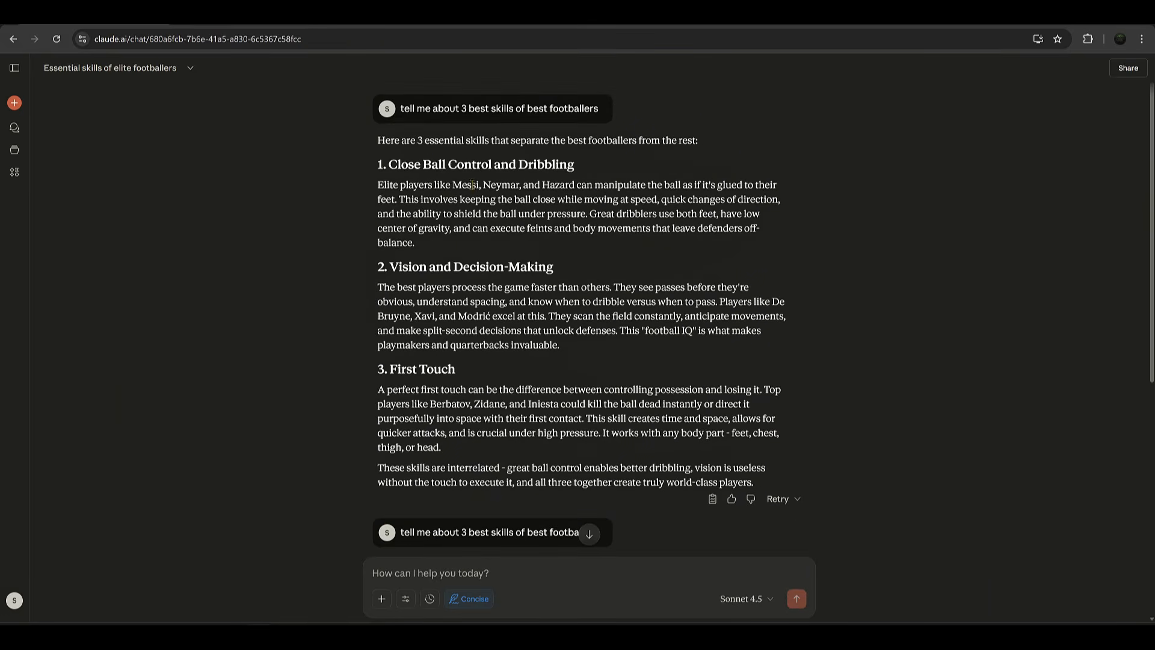
{"action": "scroll", "coordinate": [627, 317], "scroll_direction": "down", "scroll_amount": 4}
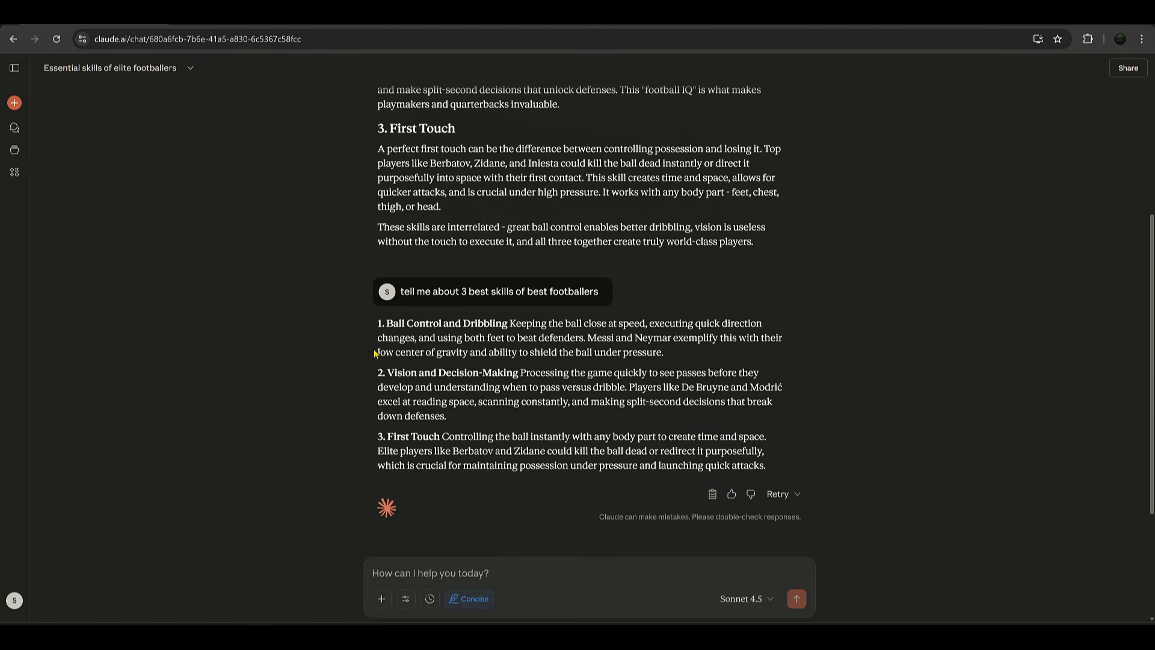
Change the response style to Explanatory and send the copied footballer prompt again in the same chat.
{"action": "left_click", "coordinate": [405, 599]}
{"action": "left_click", "coordinate": [562, 572]}
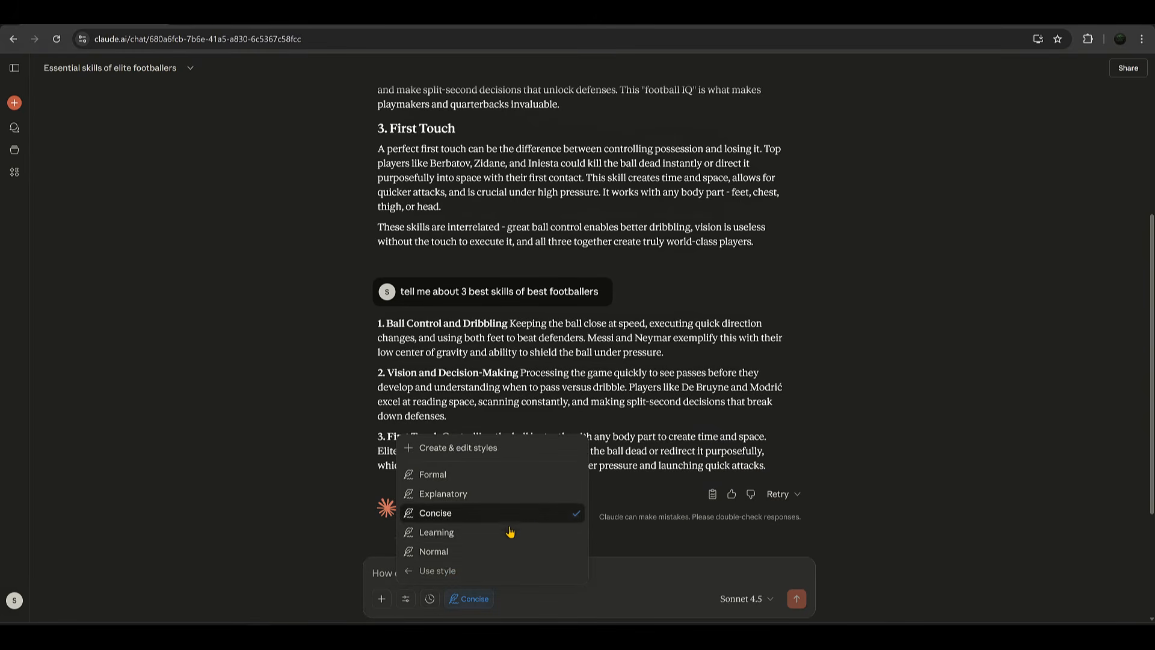
{"action": "left_click", "coordinate": [481, 493]}
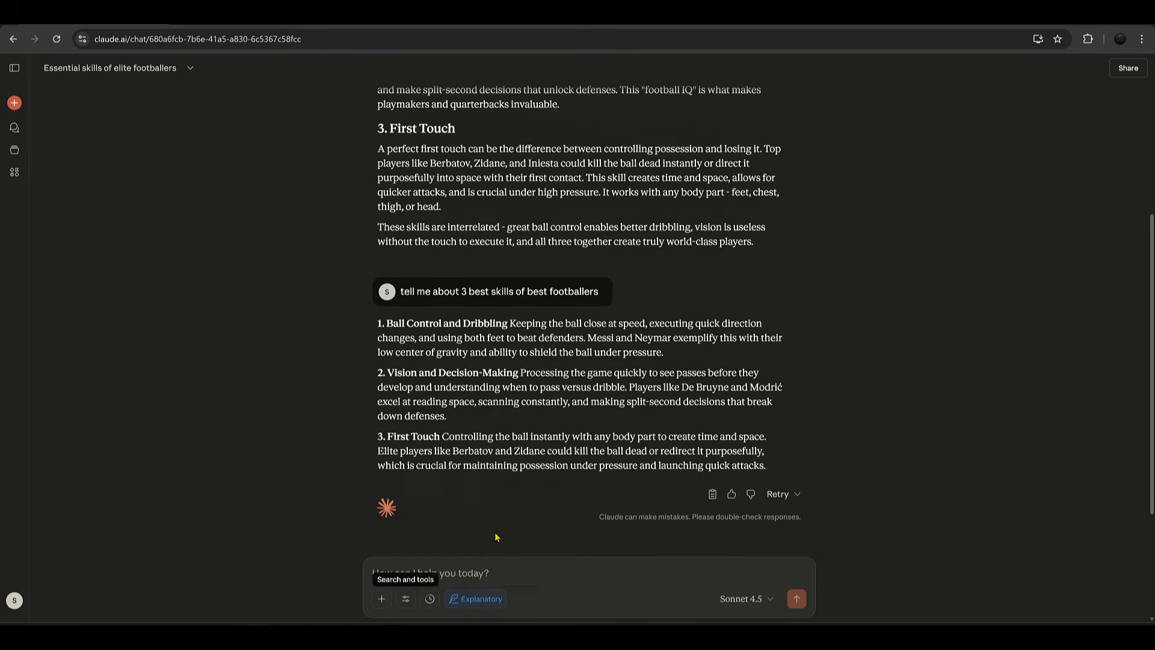
{"action": "right_click", "coordinate": [470, 577]}
{"action": "left_click", "coordinate": [515, 432]}
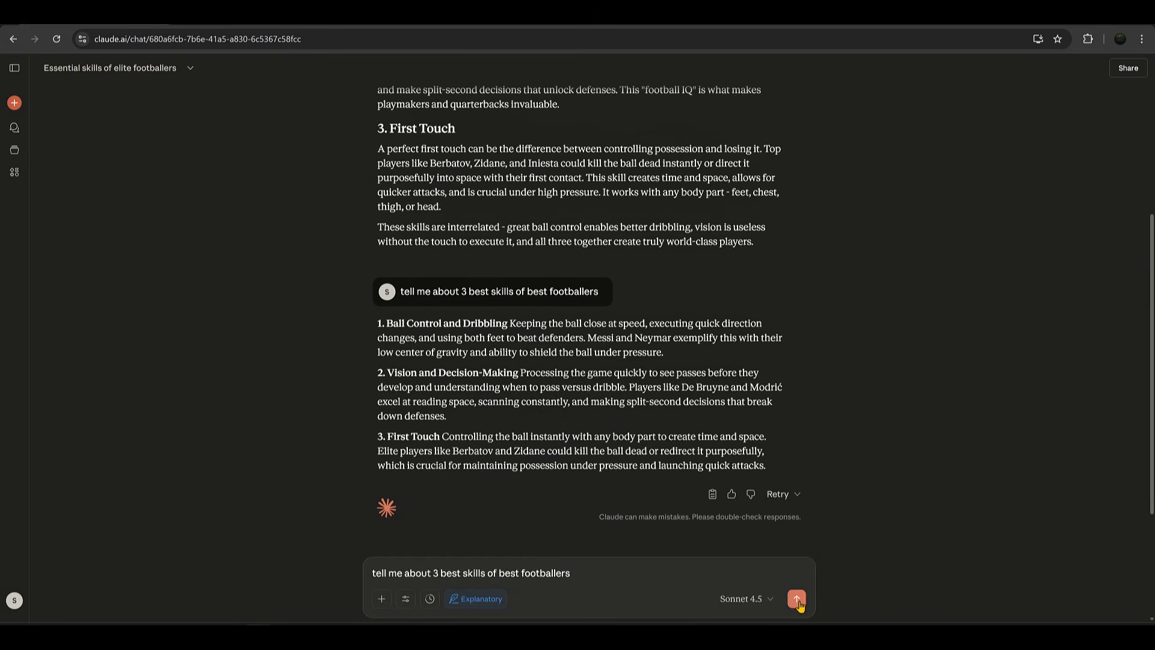
{"action": "left_click", "coordinate": [797, 601]}
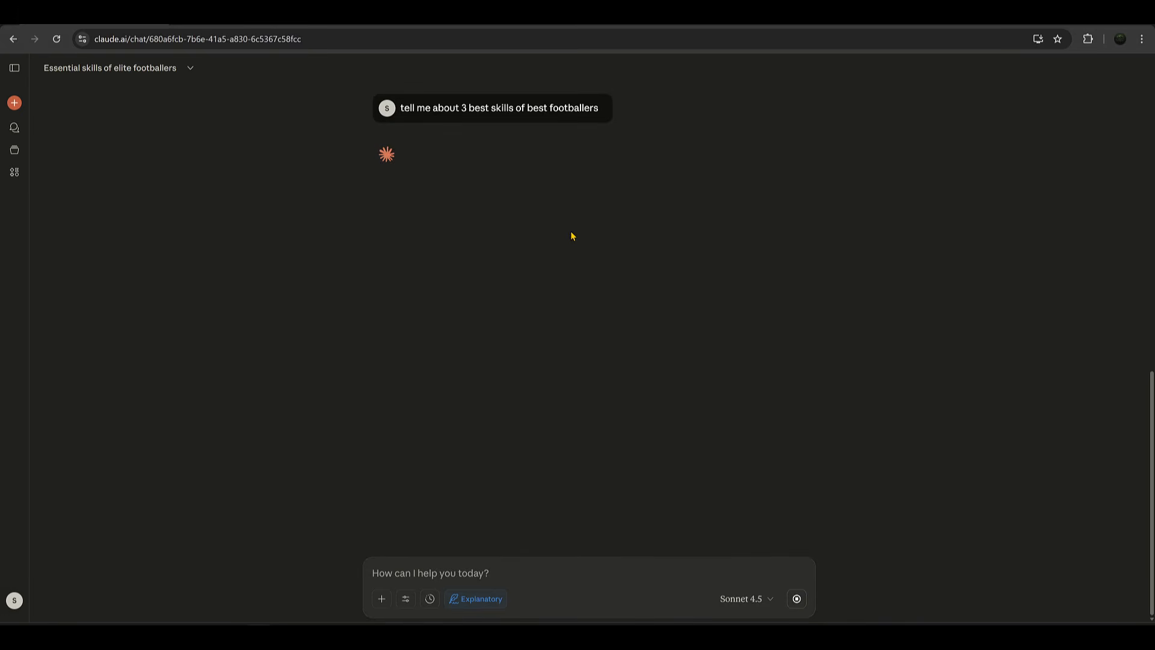
Look over the list of response styles and compare the Normal, Concise and Explanatory answers in the chat.
{"action": "scroll", "coordinate": [547, 265], "scroll_direction": "up", "scroll_amount": 4}
{"action": "scroll", "coordinate": [548, 269], "scroll_direction": "up", "scroll_amount": 7}
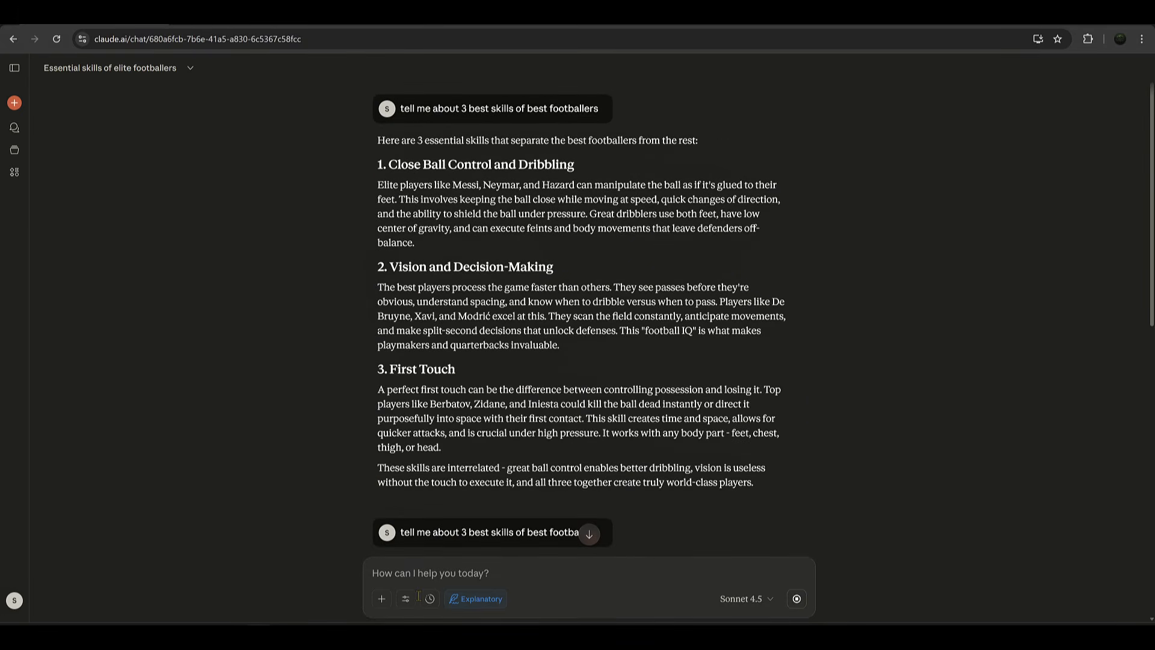
{"action": "left_click", "coordinate": [407, 602]}
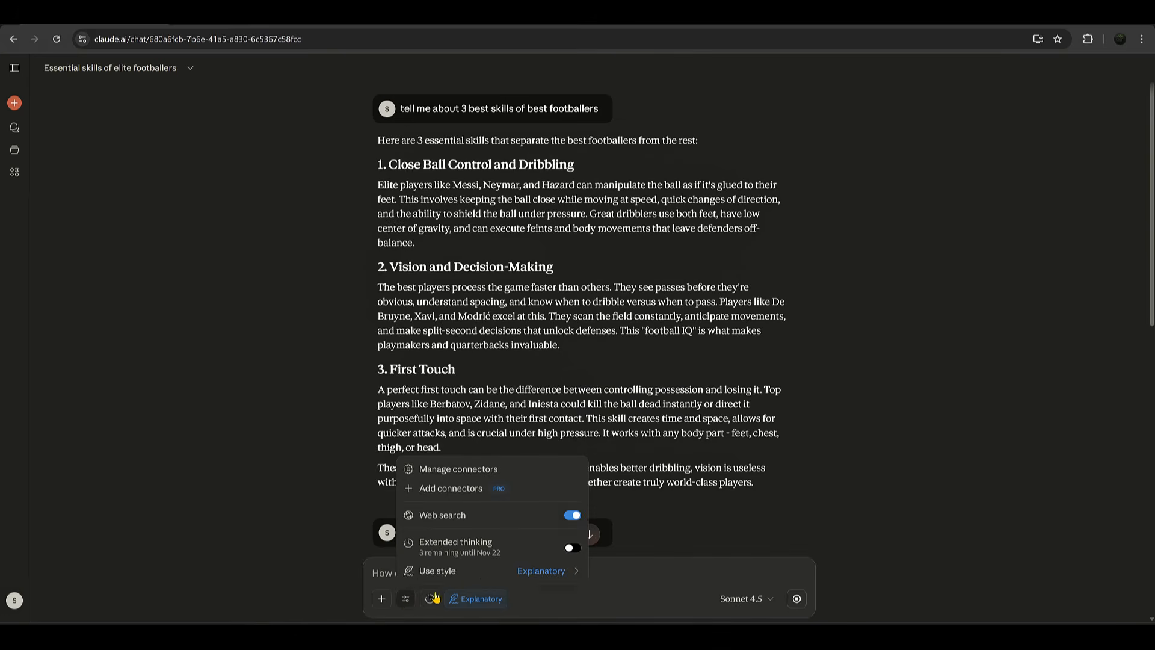
{"action": "left_click", "coordinate": [527, 576]}
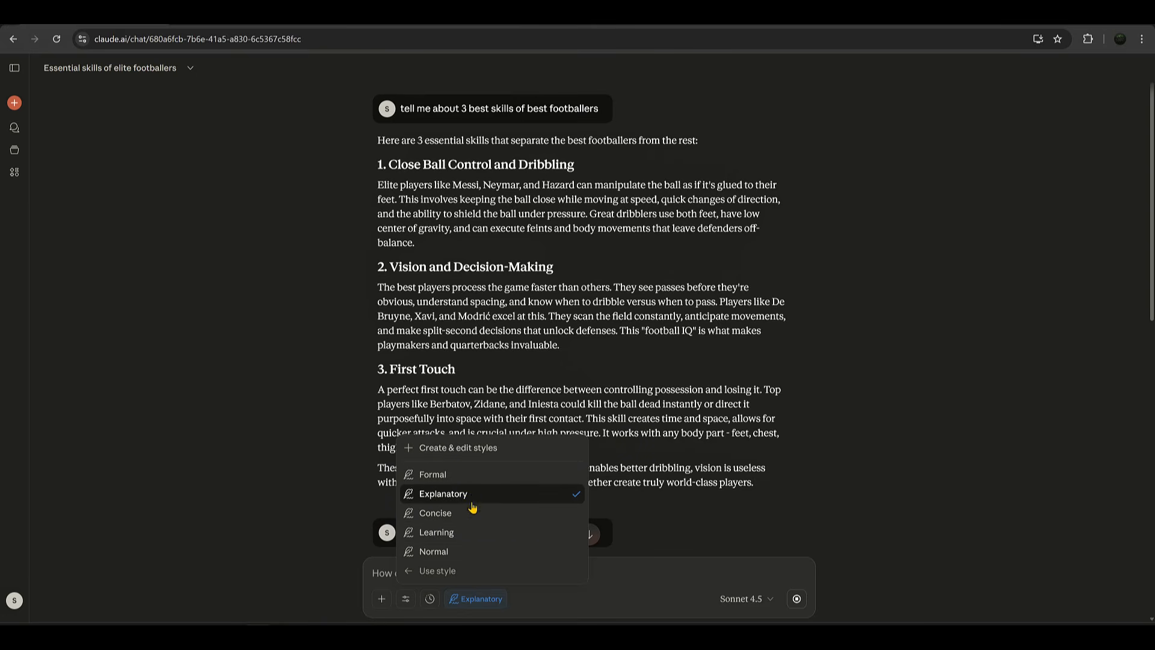
{"action": "left_click", "coordinate": [263, 491]}
{"action": "scroll", "coordinate": [584, 481], "scroll_direction": "down", "scroll_amount": 12}
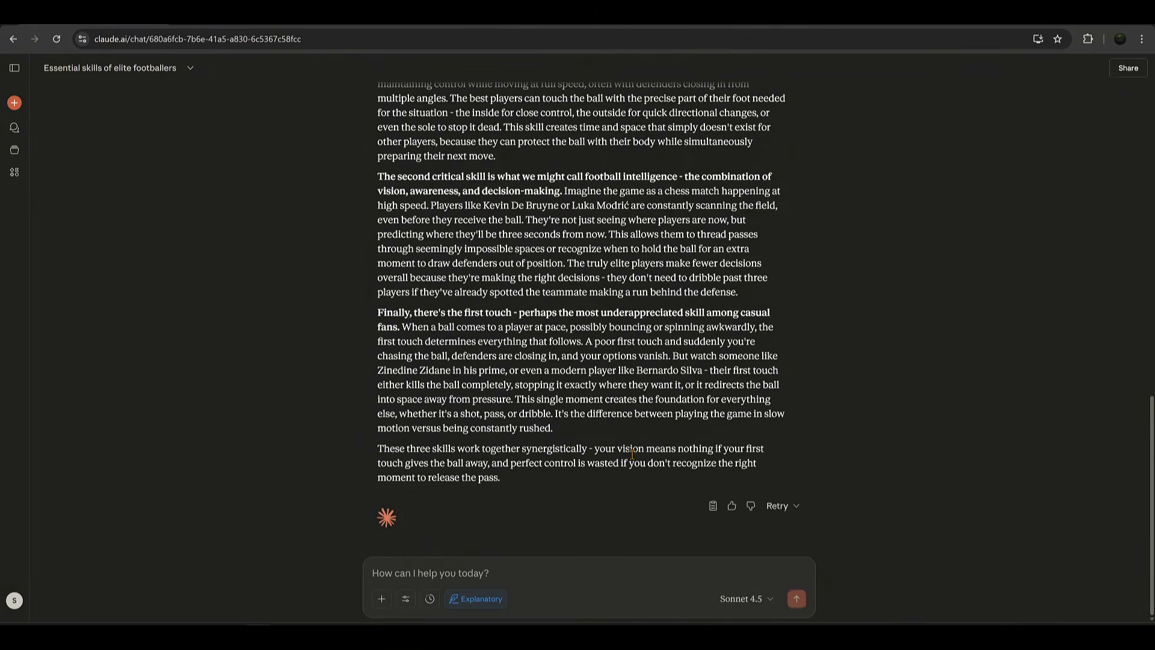
{"action": "scroll", "coordinate": [628, 451], "scroll_direction": "up", "scroll_amount": 5}
{"action": "scroll", "coordinate": [627, 445], "scroll_direction": "down", "scroll_amount": 5}
{"action": "scroll", "coordinate": [625, 409], "scroll_direction": "up", "scroll_amount": 9}
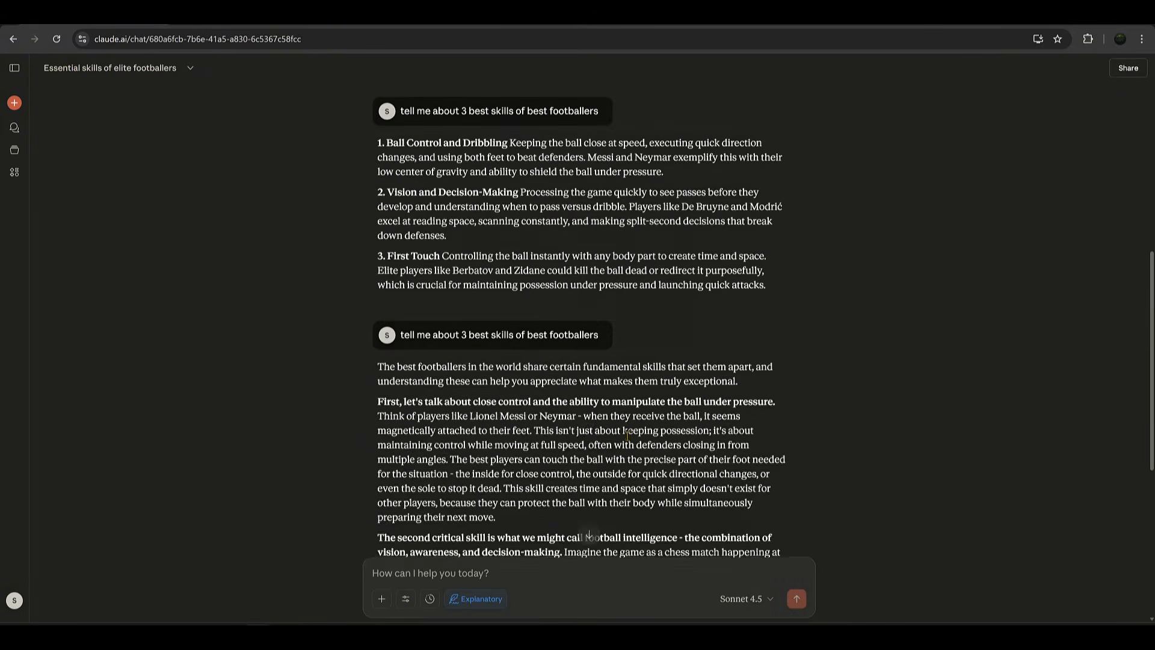
{"action": "scroll", "coordinate": [608, 370], "scroll_direction": "up", "scroll_amount": 4}
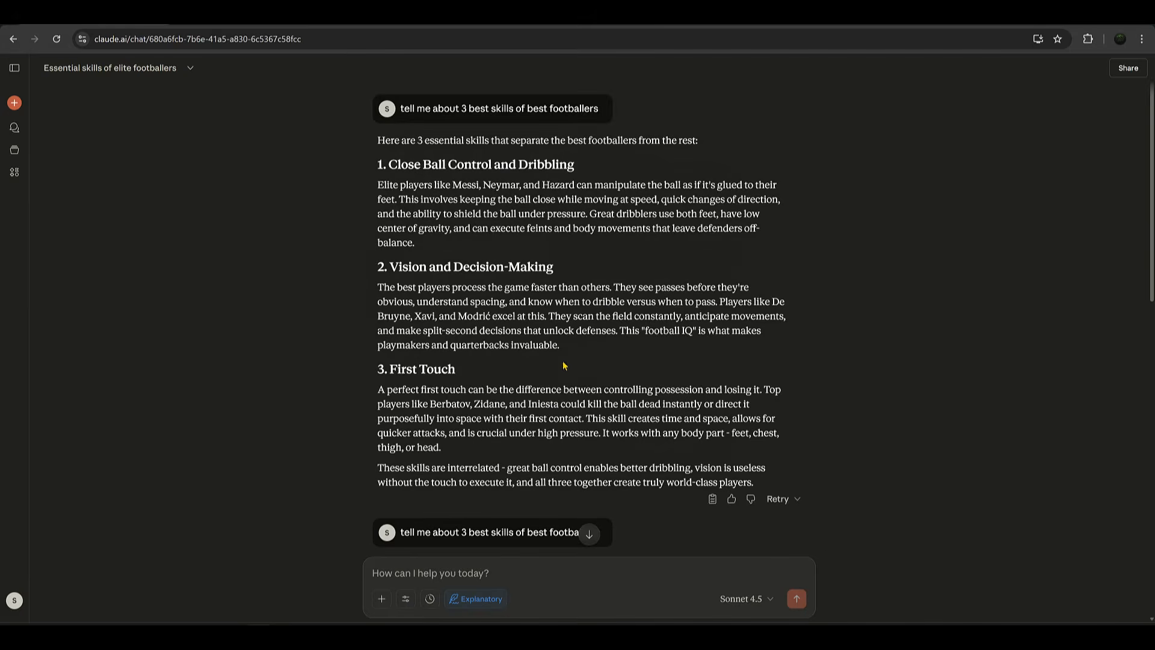
{"action": "scroll", "coordinate": [562, 373], "scroll_direction": "down", "scroll_amount": 7}
Open the style customization and view the details of the Concise and Learning presets.
{"action": "left_click", "coordinate": [405, 598]}
{"action": "left_click", "coordinate": [517, 576]}
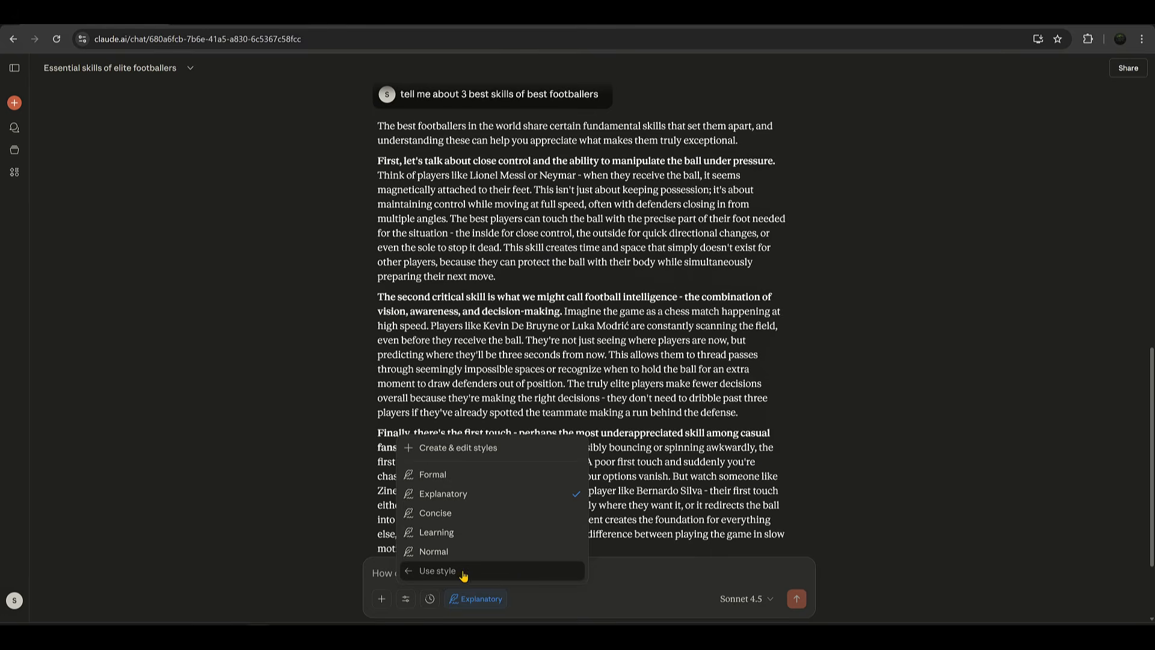
{"action": "left_click", "coordinate": [477, 452]}
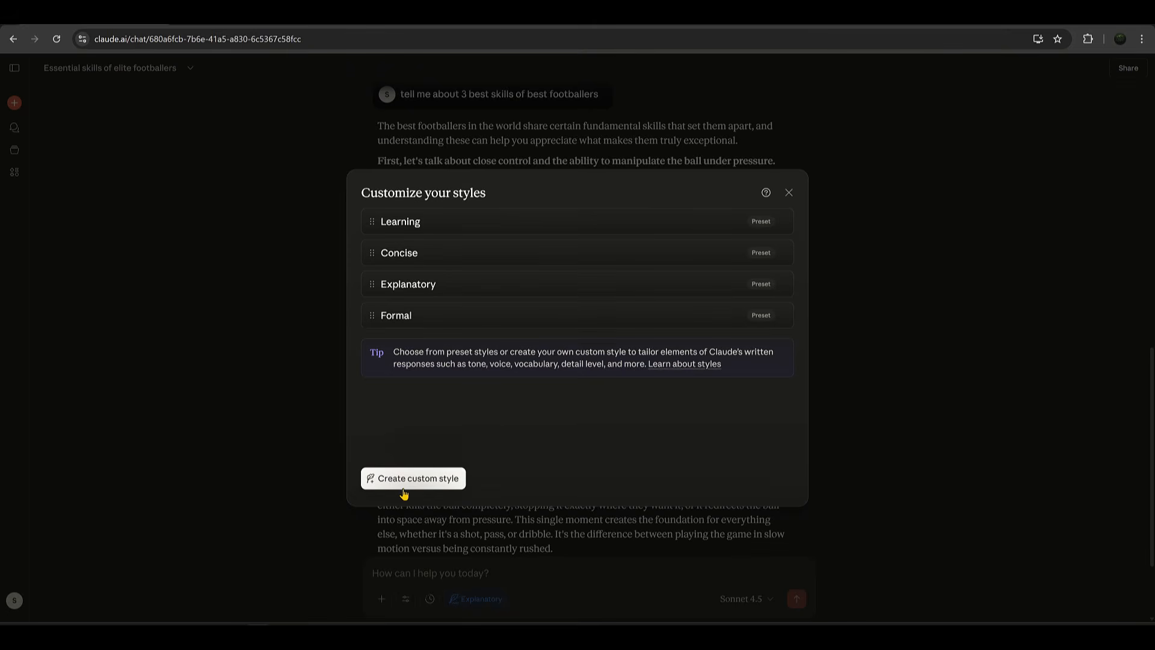
{"action": "left_click", "coordinate": [486, 258]}
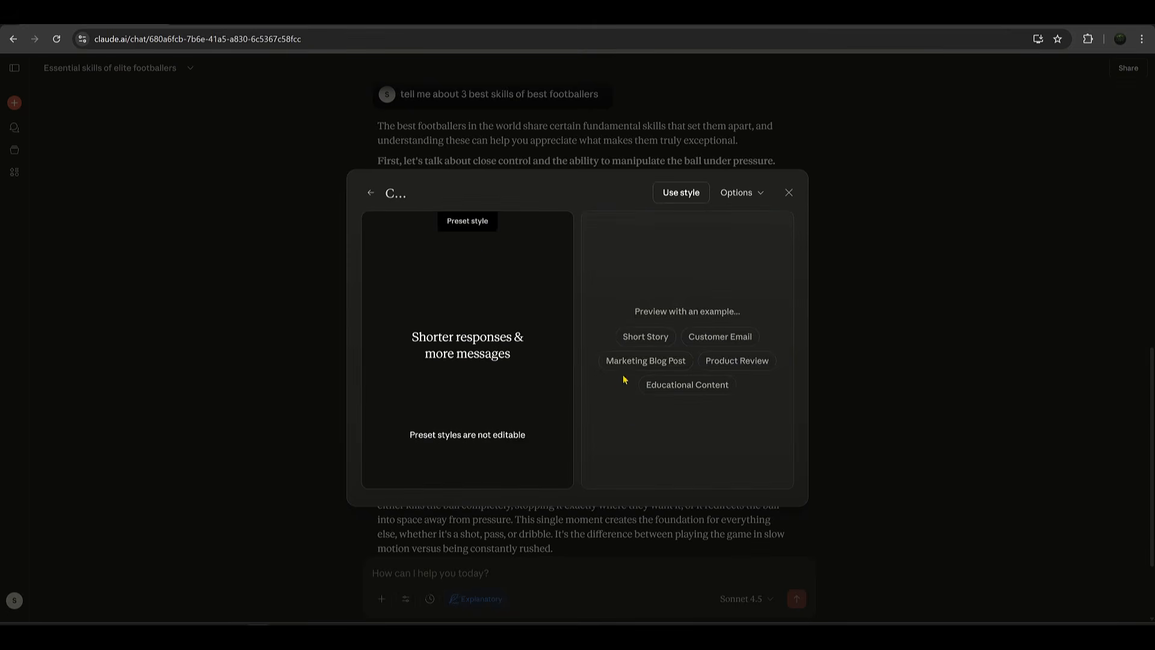
{"action": "left_click", "coordinate": [371, 193]}
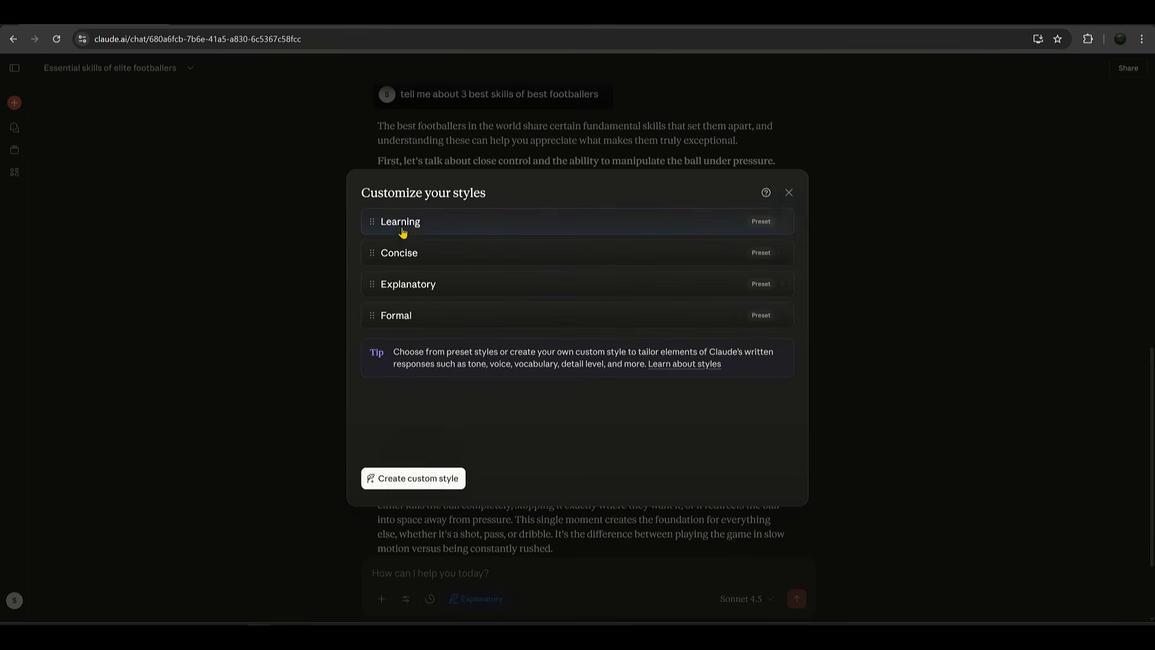
{"action": "left_click", "coordinate": [466, 231]}
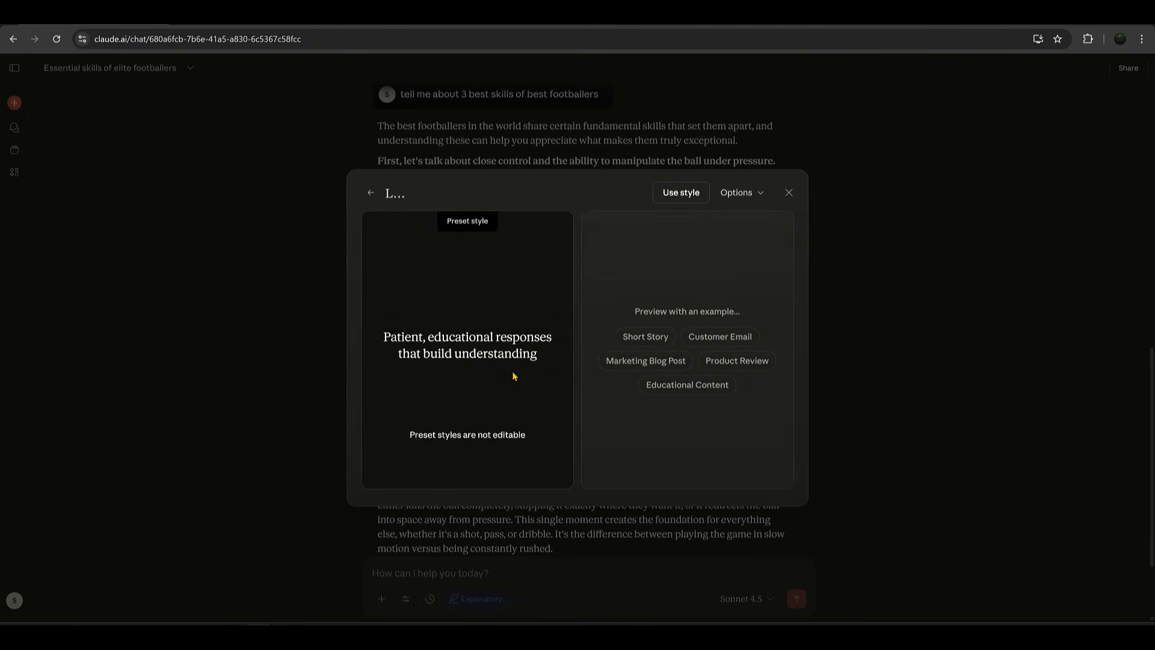
{"action": "left_click", "coordinate": [371, 193]}
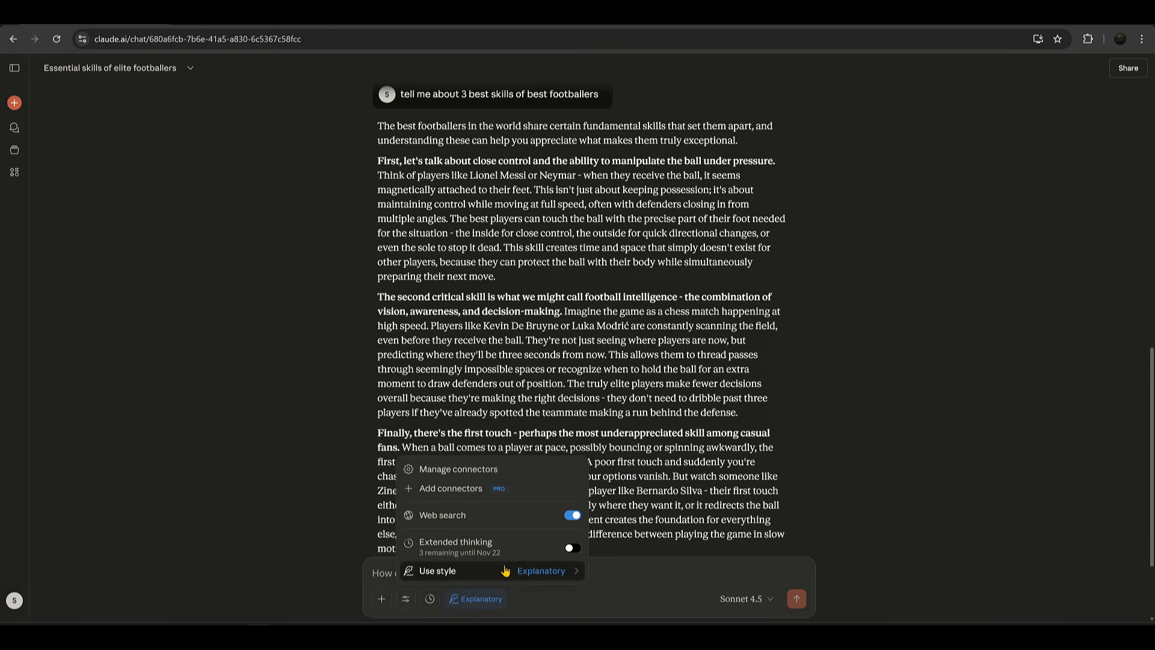
Reopen the style customization, review the Learning preset again and examine the options for creating a custom style.
{"action": "left_click", "coordinate": [534, 573]}
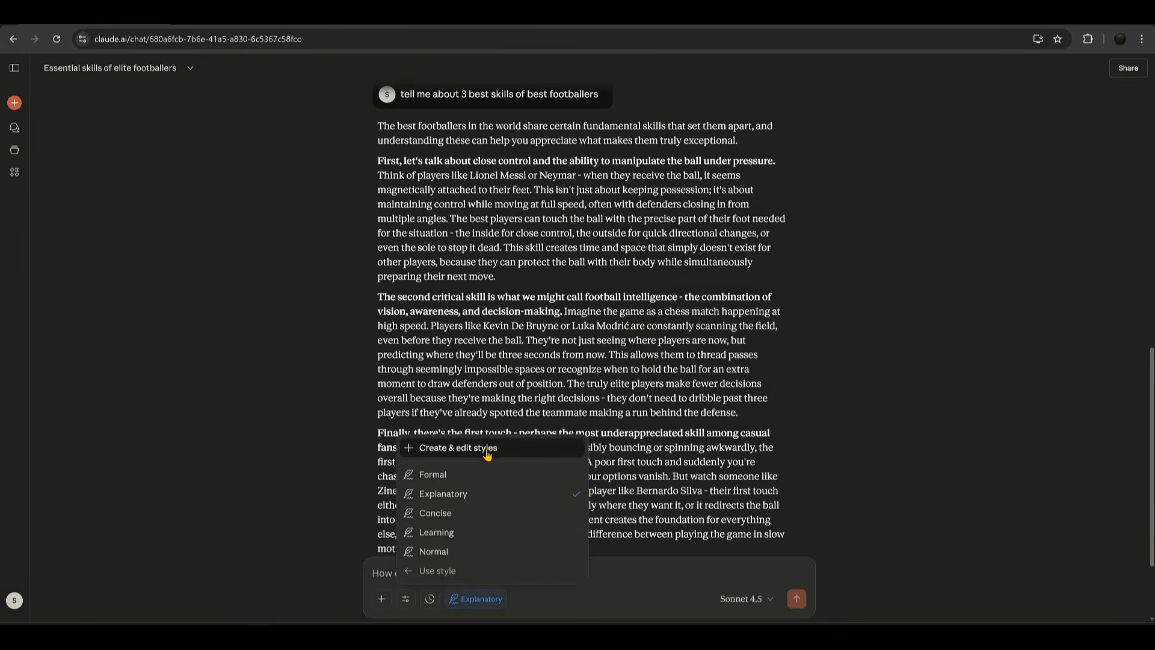
{"action": "left_click", "coordinate": [466, 448]}
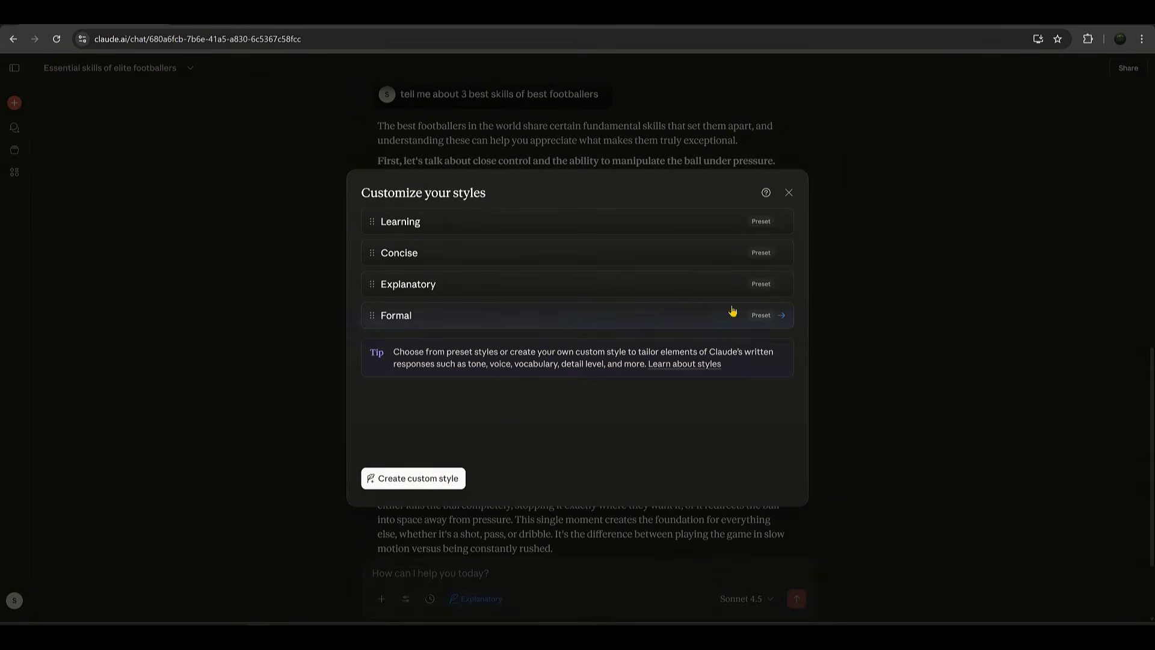
{"action": "left_click", "coordinate": [419, 222]}
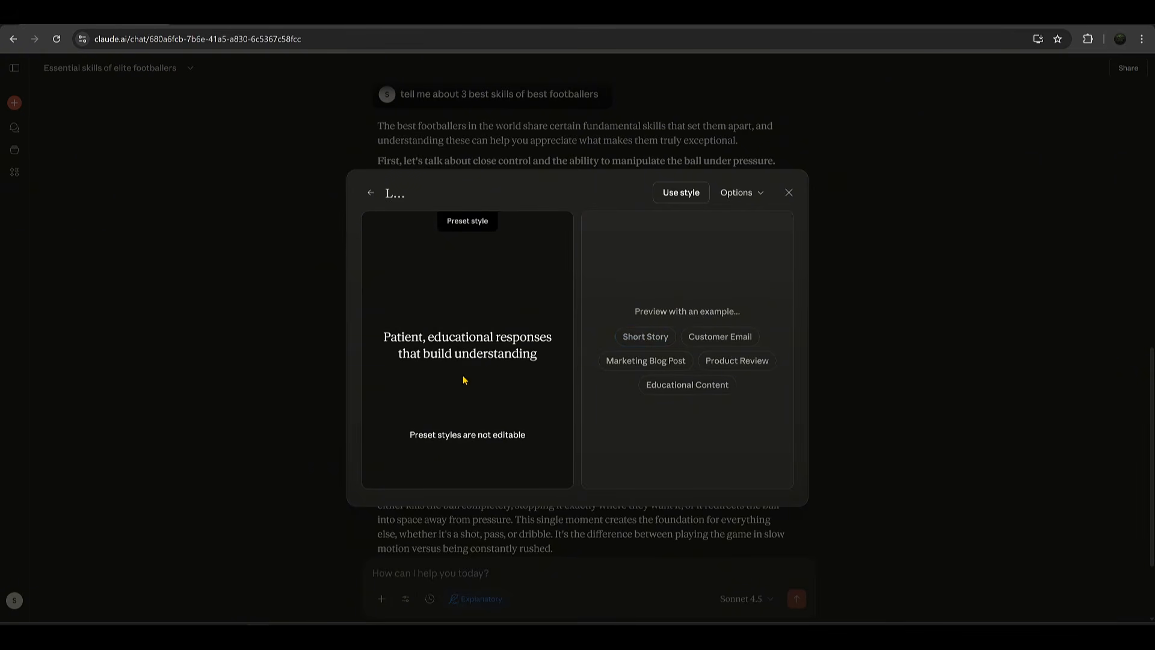
{"action": "left_click_drag", "start_coordinate": [467, 391], "coordinate": [518, 392]}
{"action": "left_click", "coordinate": [371, 193]}
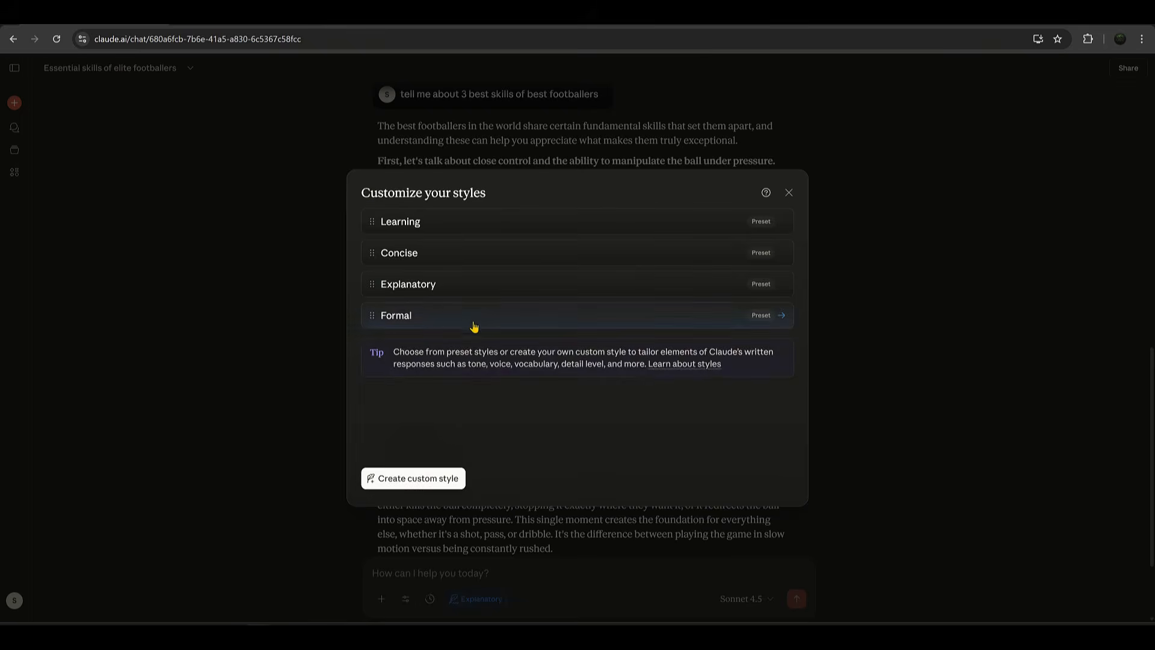
{"action": "left_click", "coordinate": [421, 485]}
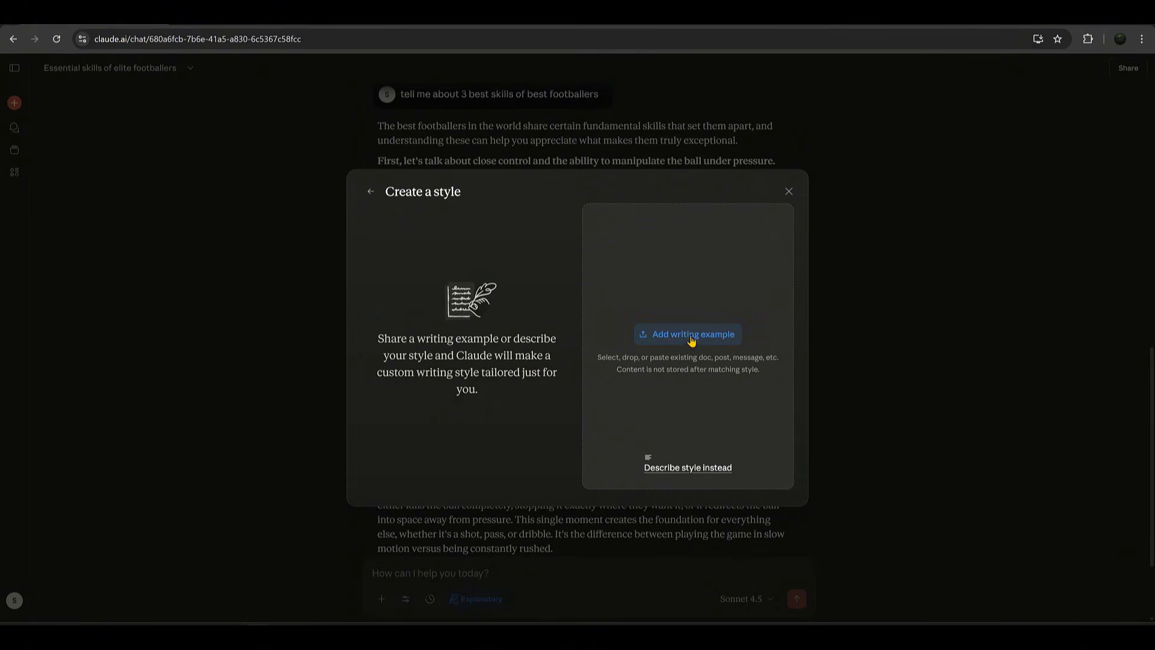
{"action": "left_click", "coordinate": [788, 192]}
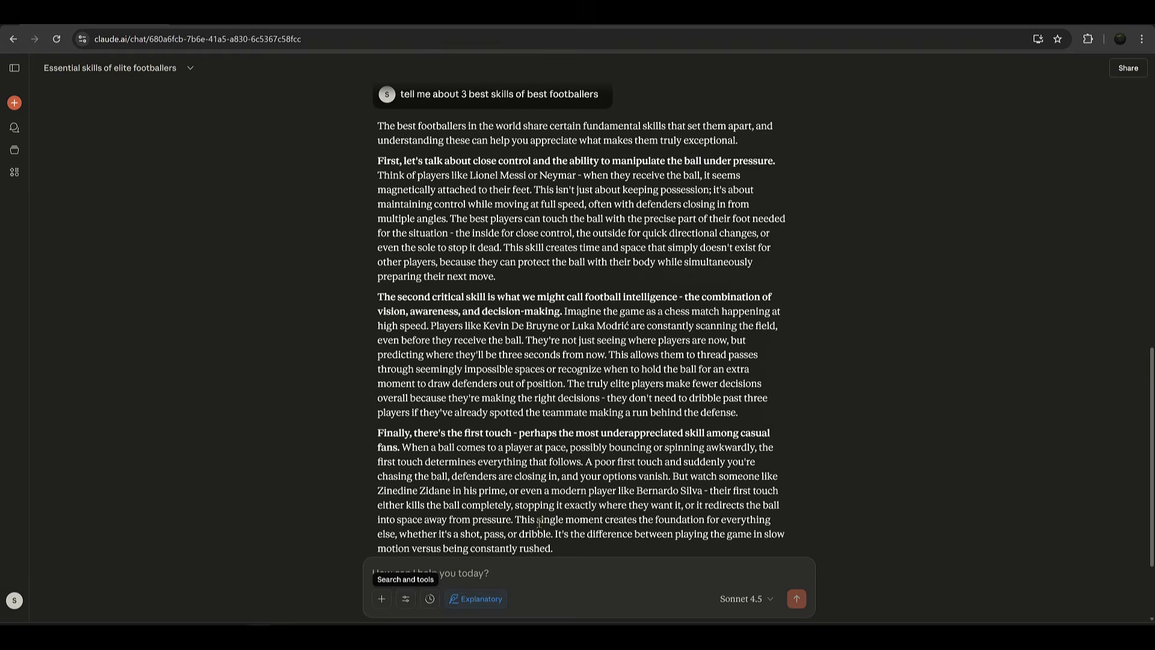
Start a new chat with the Explanatory style cleared and look through the available models, including the additional ones.
{"action": "left_click", "coordinate": [14, 103]}
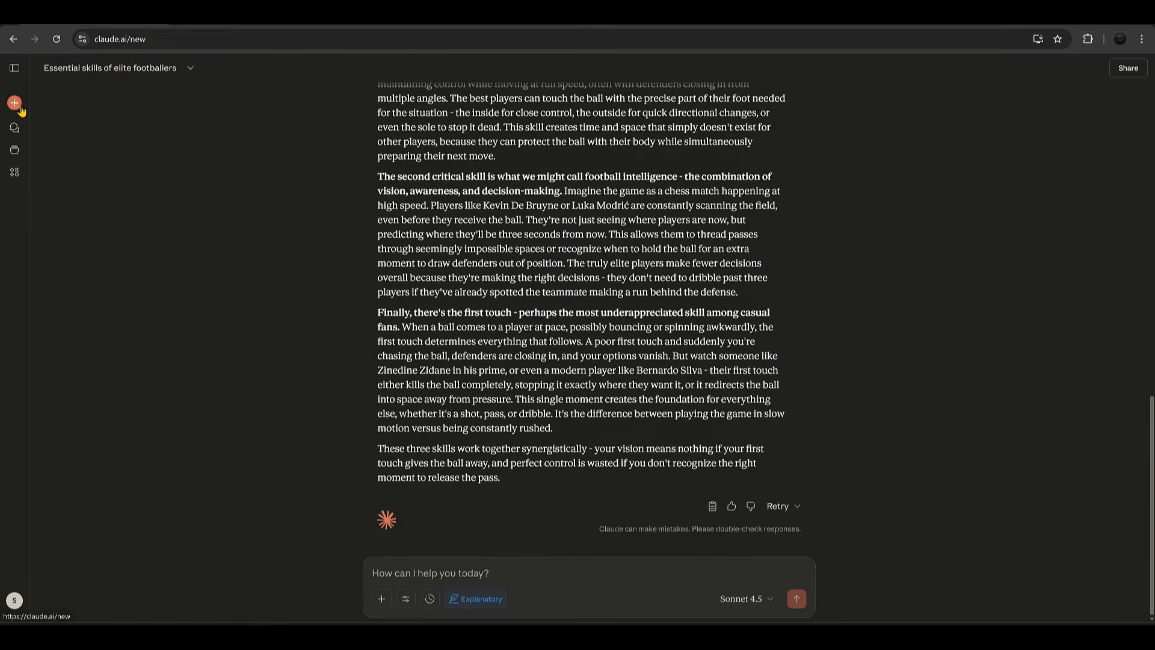
{"action": "left_click", "coordinate": [479, 317]}
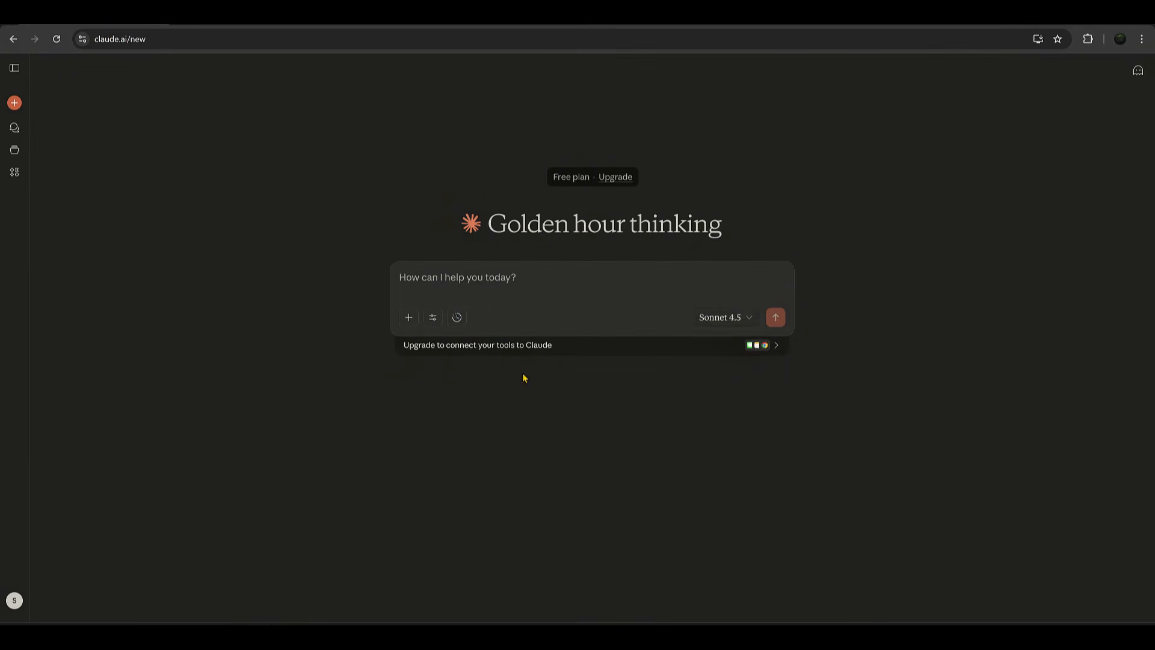
{"action": "left_click", "coordinate": [723, 324]}
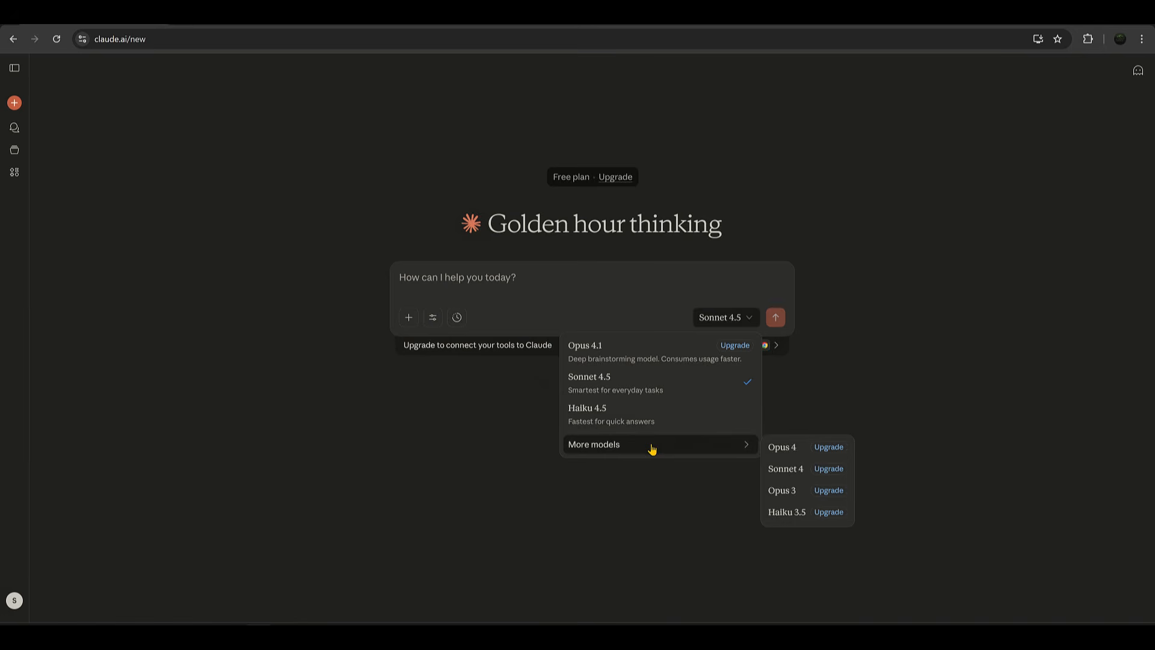
{"action": "left_click", "coordinate": [672, 493]}
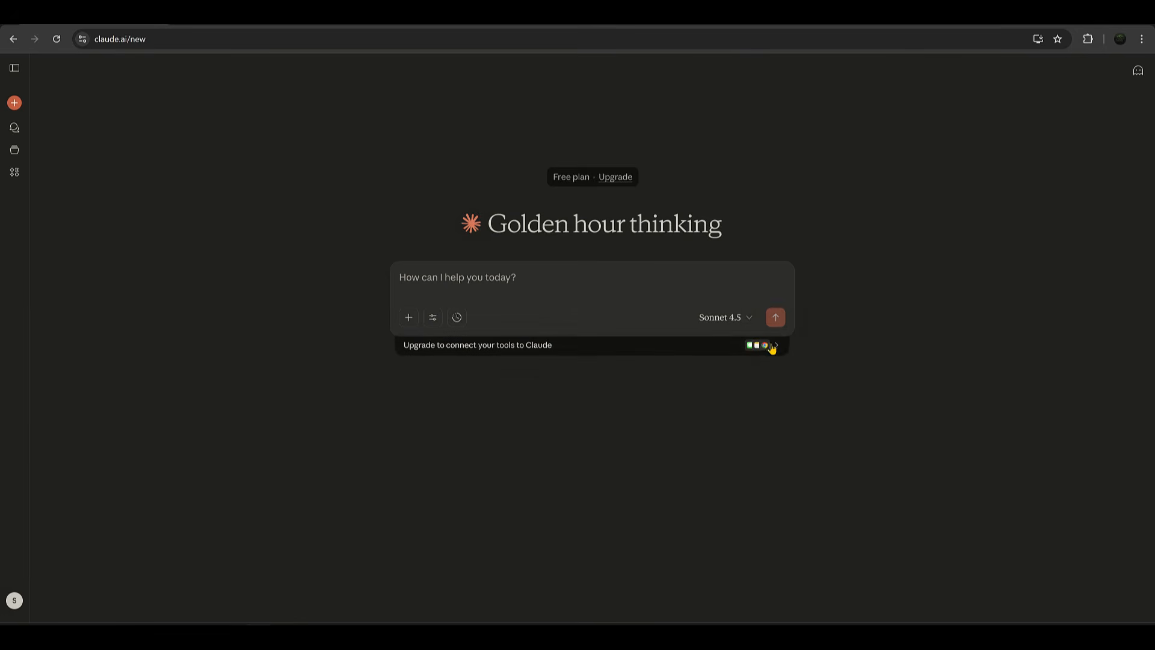
Browse the connectors directory, including its desktop extensions, and close it.
{"action": "left_click", "coordinate": [767, 346]}
{"action": "left_click", "coordinate": [774, 117]}
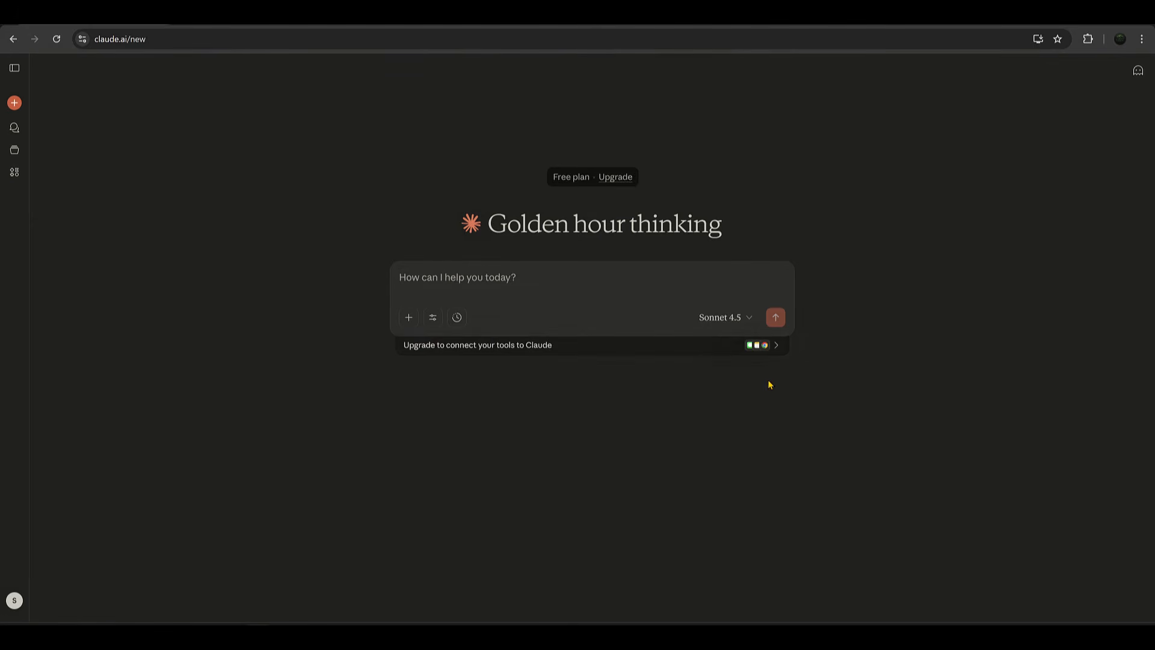
{"action": "left_click", "coordinate": [775, 349]}
{"action": "scroll", "coordinate": [537, 448], "scroll_direction": "down", "scroll_amount": 10}
{"action": "scroll", "coordinate": [544, 442], "scroll_direction": "up", "scroll_amount": 7}
{"action": "scroll", "coordinate": [549, 440], "scroll_direction": "down", "scroll_amount": 9}
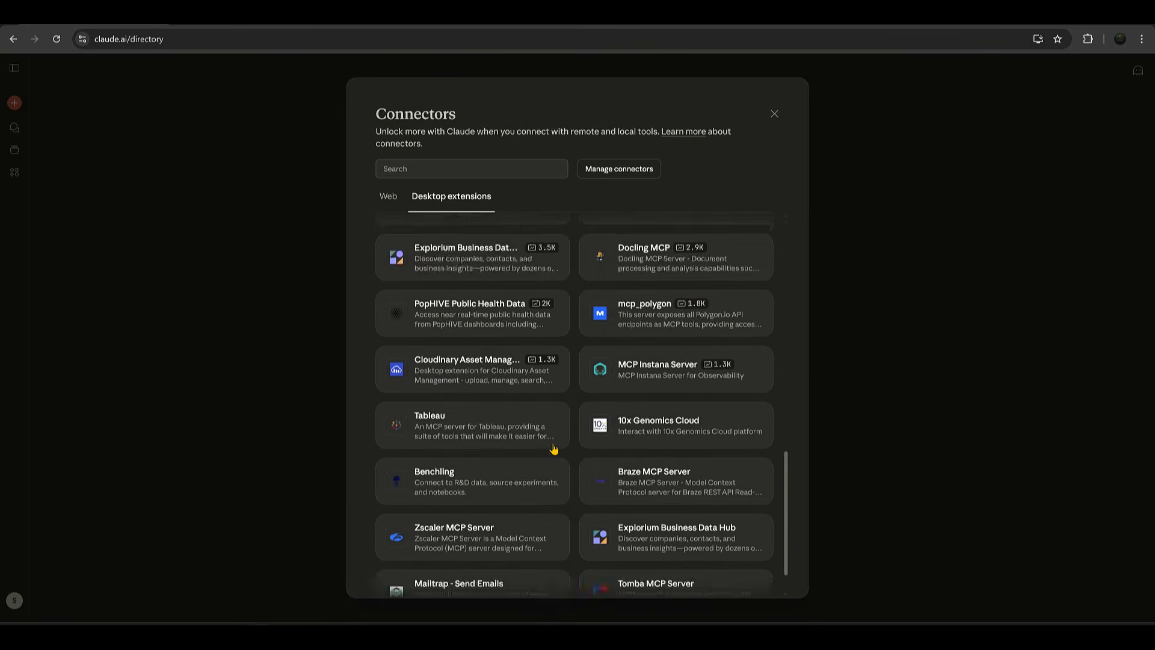
{"action": "left_click", "coordinate": [774, 114]}
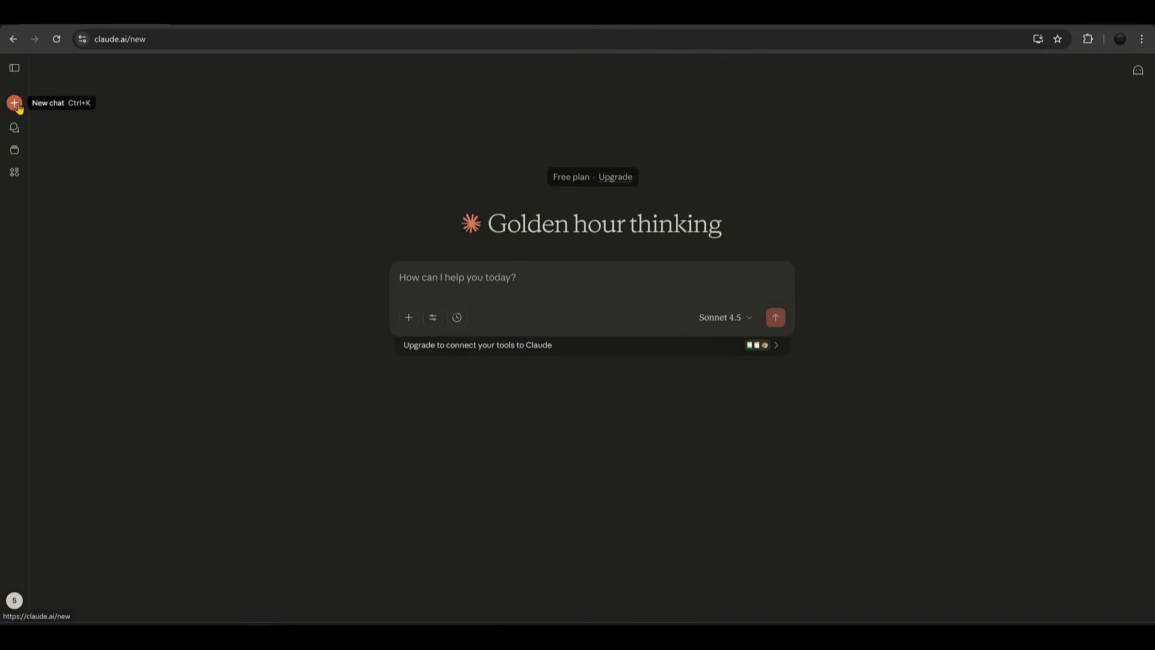
View the Chats, Projects and Artifacts pages one after another.
{"action": "left_click", "coordinate": [16, 129]}
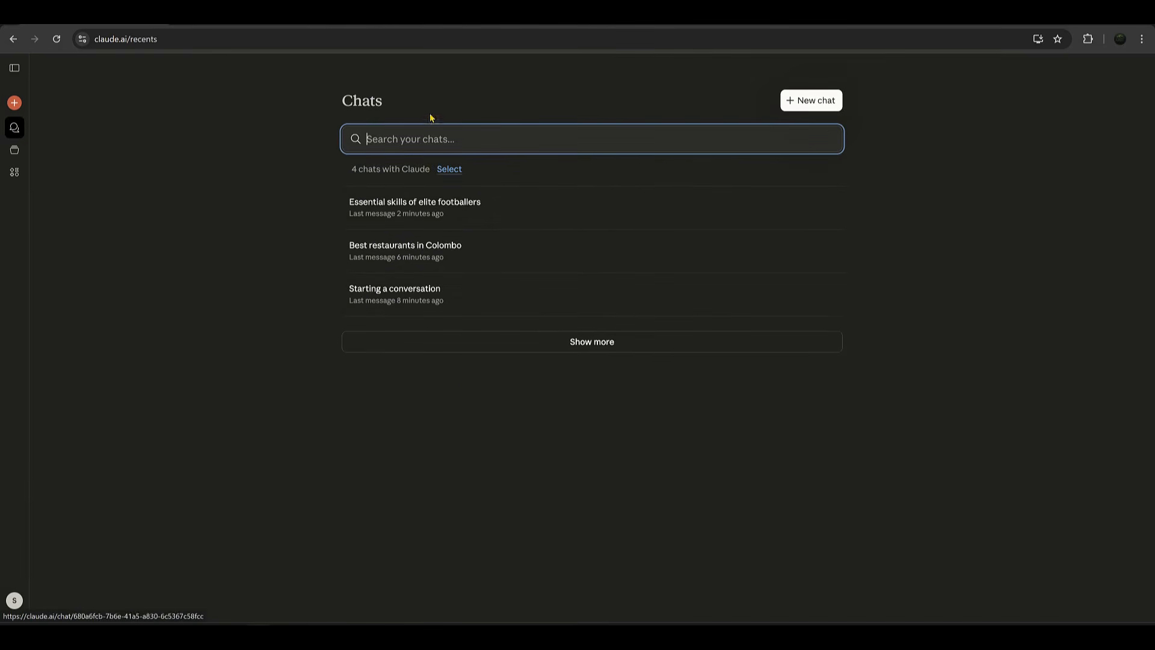
{"action": "left_click", "coordinate": [15, 150]}
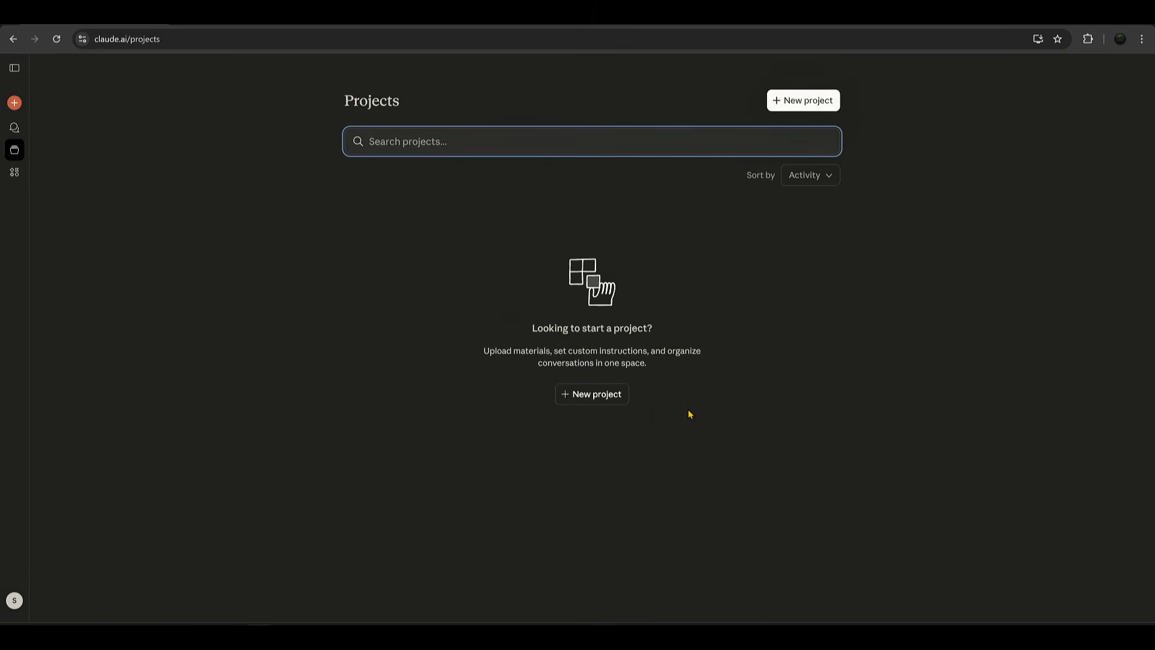
{"action": "left_click", "coordinate": [15, 172]}
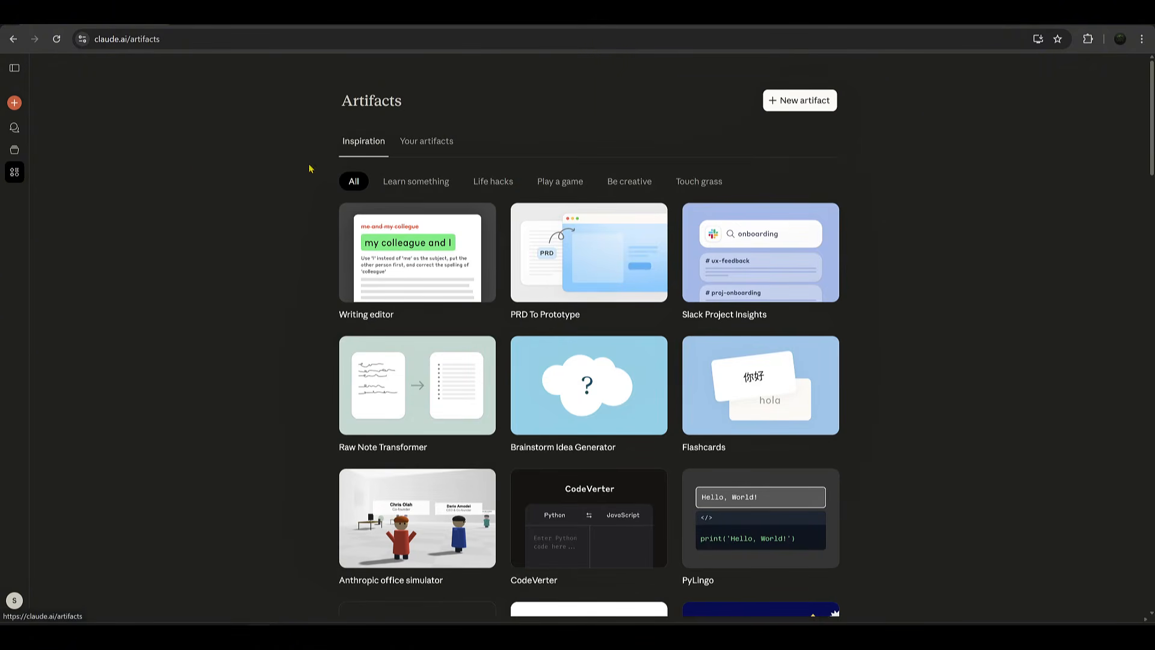
Start a new chat and send the prompt "create a monthly content calendar for my yt channel".
{"action": "left_click", "coordinate": [15, 100]}
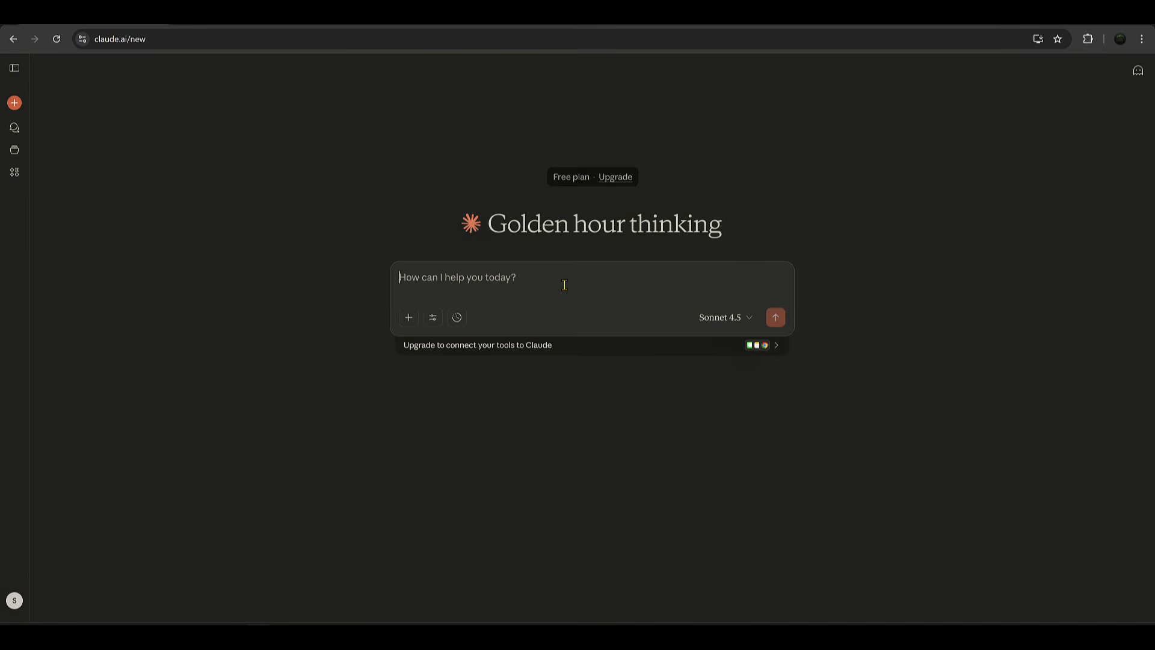
{"action": "type", "text": "create a monthly content calendar for my yt channel"}
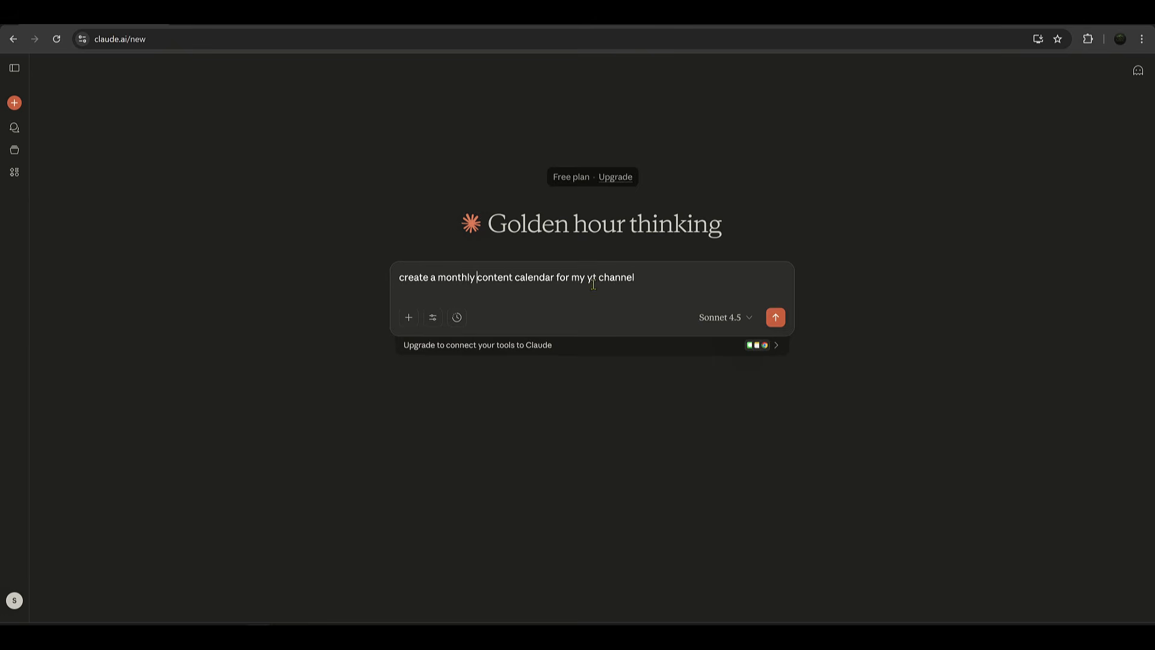
{"action": "left_click", "coordinate": [776, 318]}
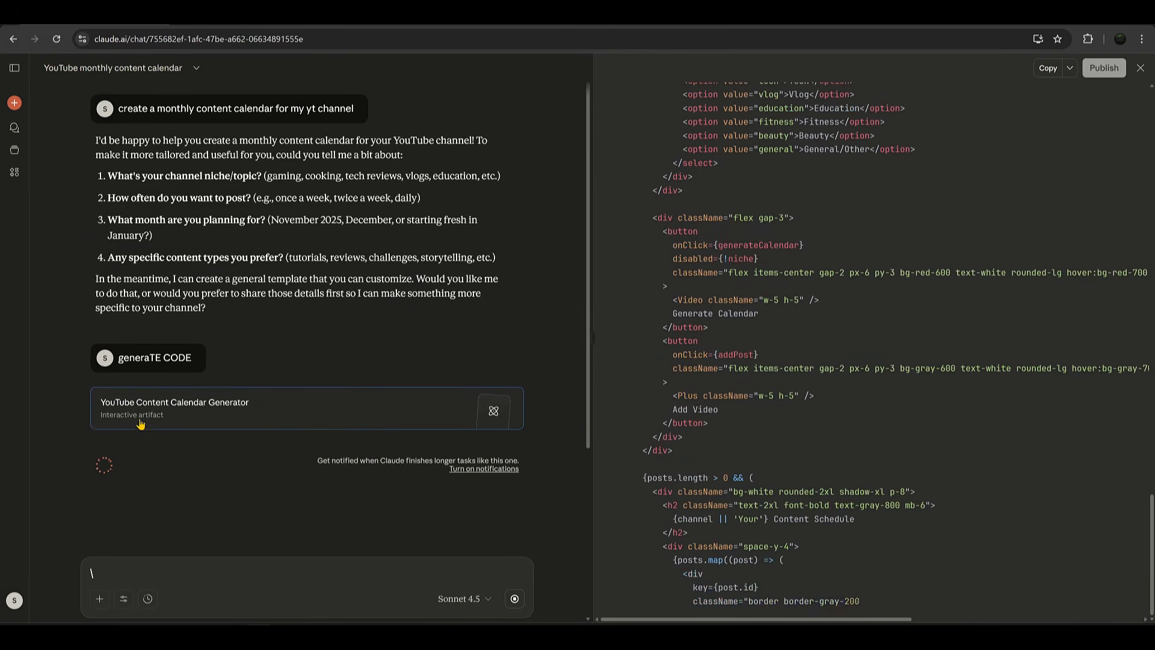
Examine the code of the YouTube Content Calendar Generator artifact and return to its preview.
{"action": "scroll", "coordinate": [869, 359], "scroll_direction": "up", "scroll_amount": 10}
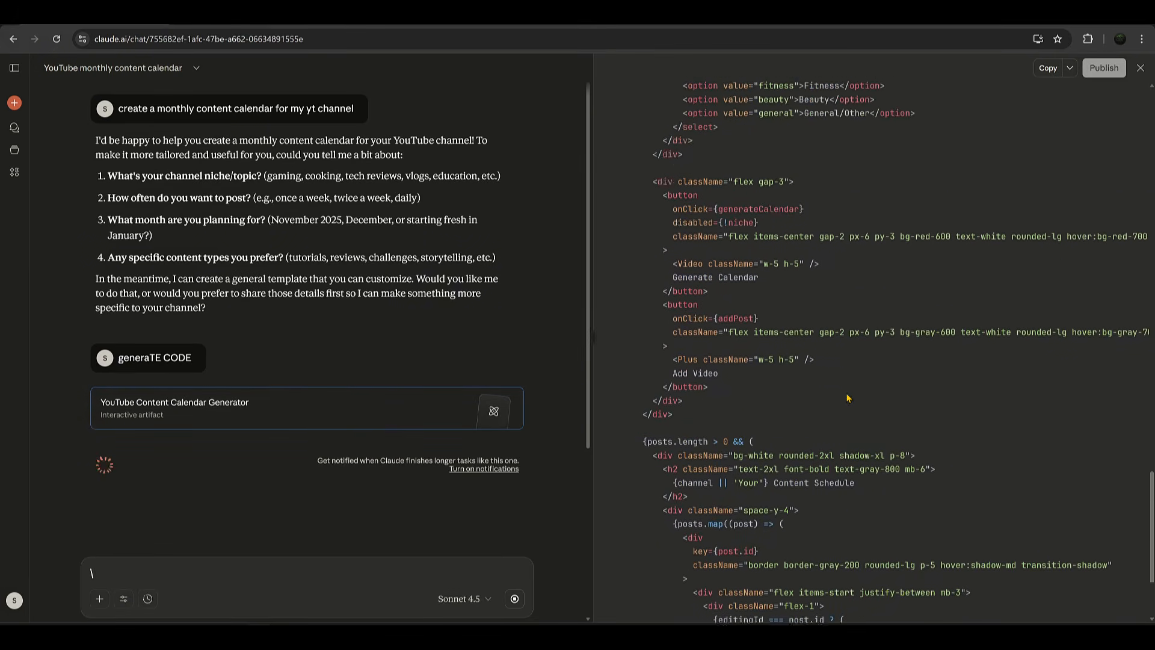
{"action": "scroll", "coordinate": [869, 359], "scroll_direction": "up", "scroll_amount": 15}
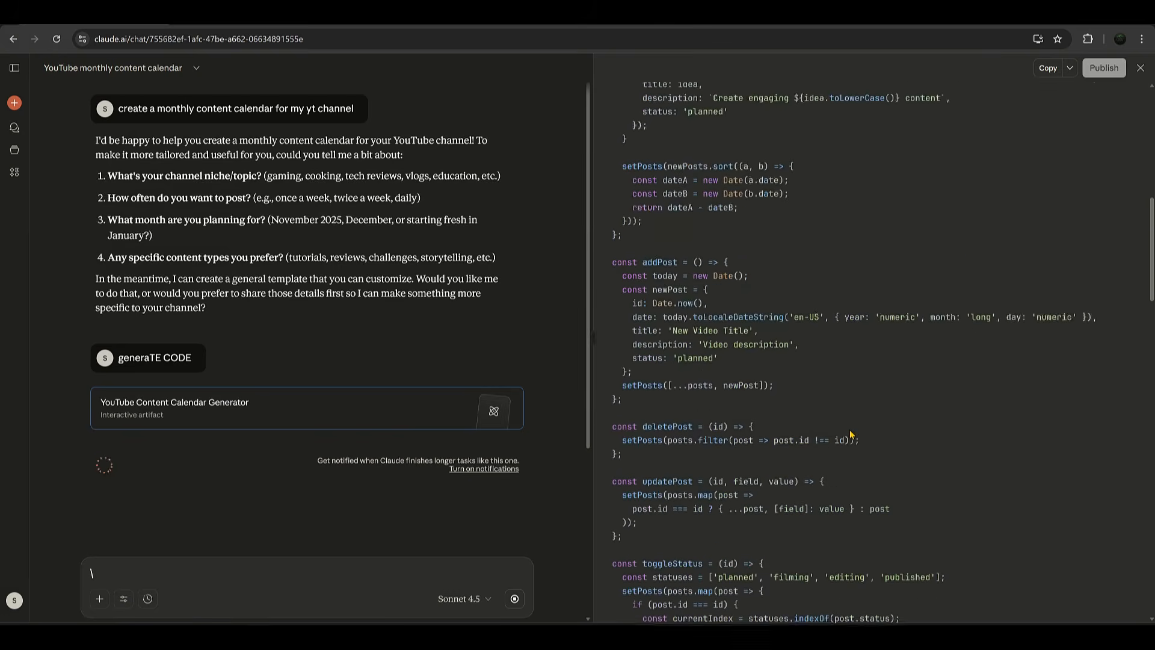
{"action": "scroll", "coordinate": [869, 448], "scroll_direction": "down", "scroll_amount": 20}
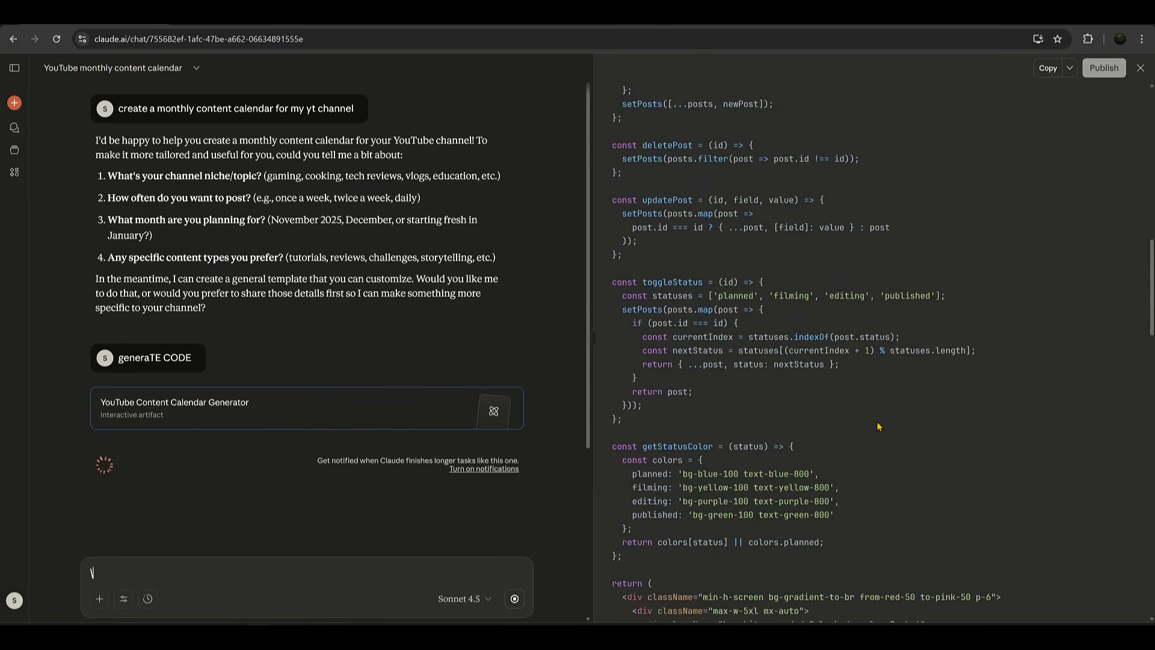
{"action": "scroll", "coordinate": [889, 454], "scroll_direction": "down", "scroll_amount": 10}
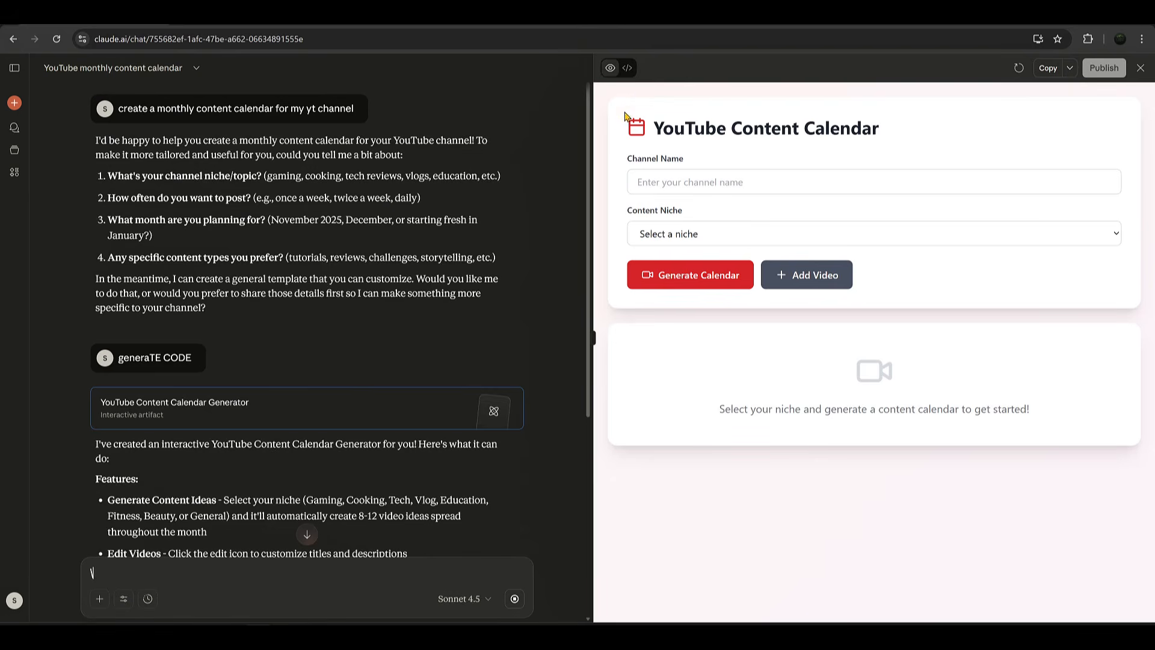
{"action": "left_click", "coordinate": [627, 68]}
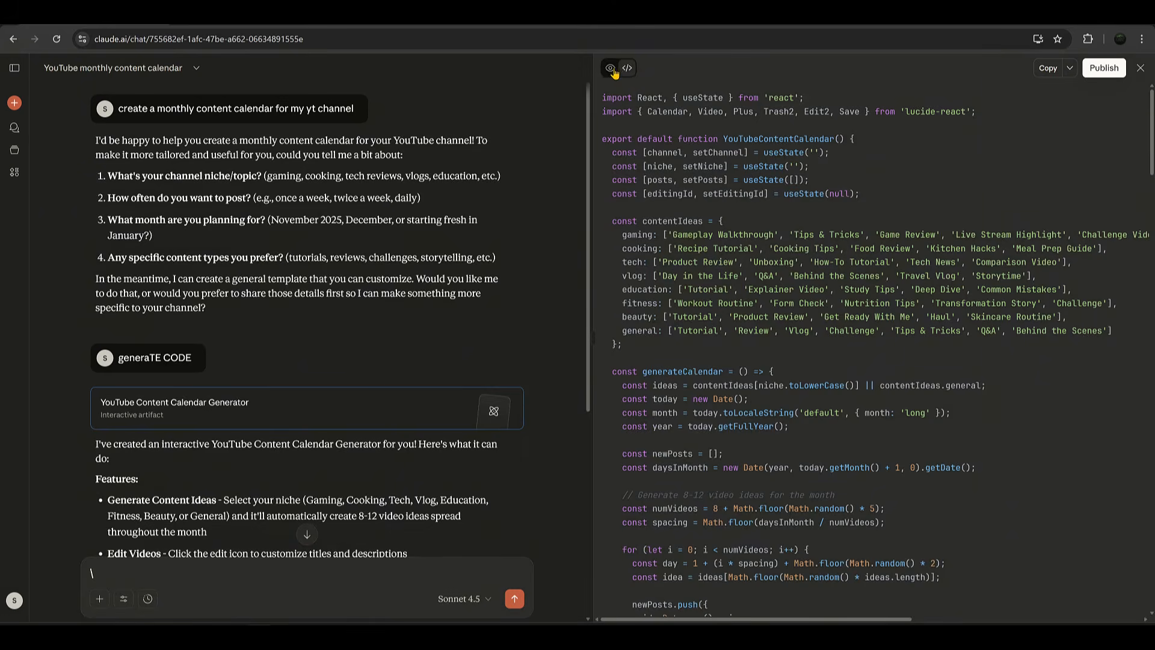
{"action": "left_click", "coordinate": [611, 68]}
Set the content niche to Tech in the YouTube Content Calendar preview.
{"action": "left_click", "coordinate": [737, 186]}
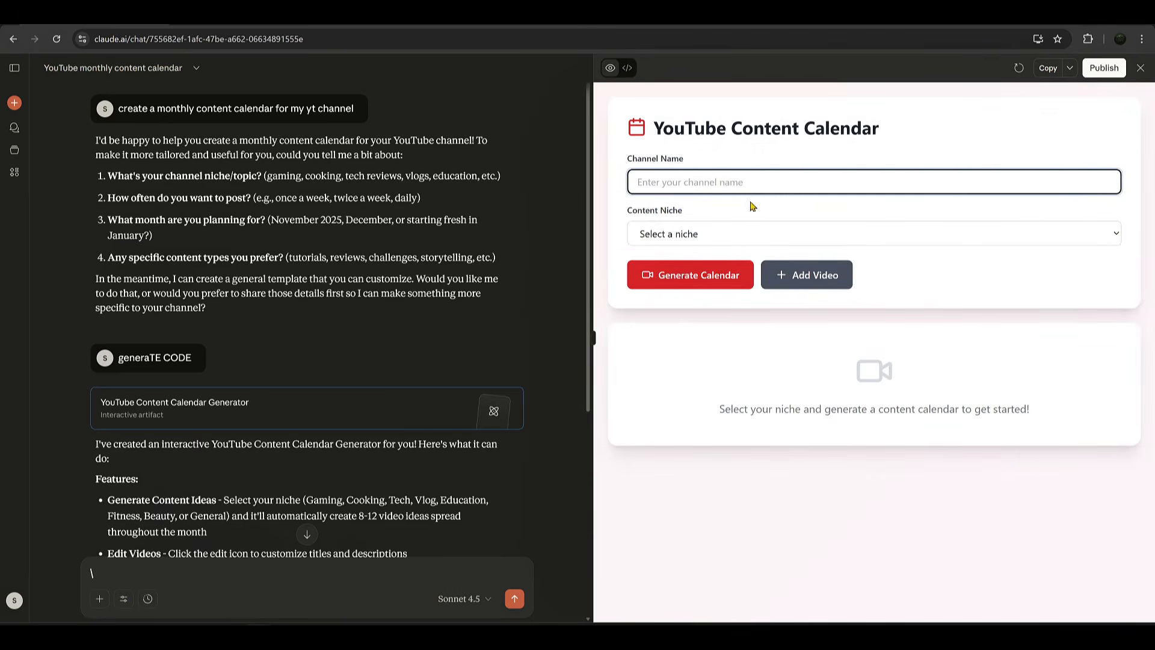
{"action": "left_click", "coordinate": [741, 243]}
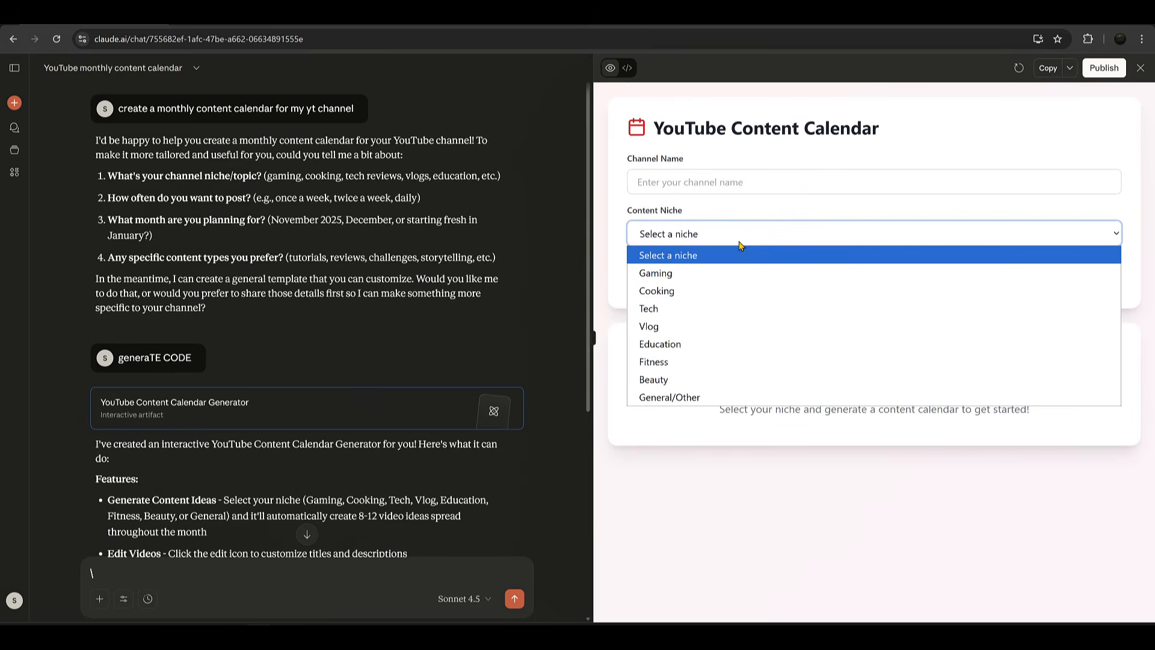
{"action": "left_click", "coordinate": [725, 310]}
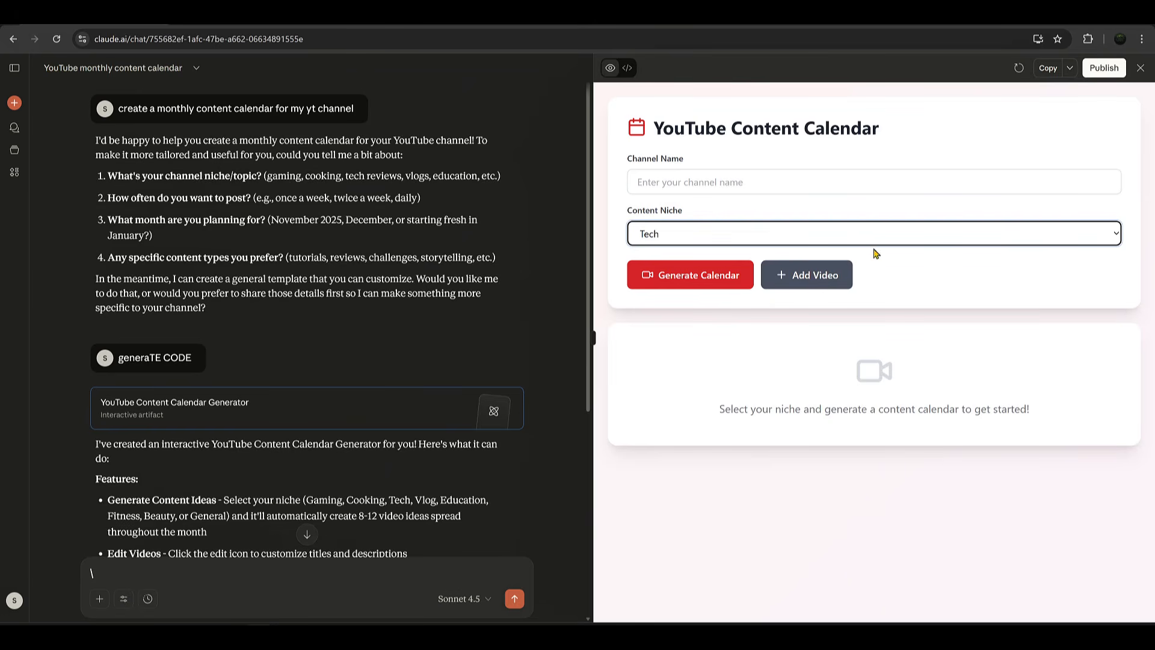
Read the rest of the reply about the calendar generator and copy the artifact's code.
{"action": "scroll", "coordinate": [328, 515], "scroll_direction": "down", "scroll_amount": 5}
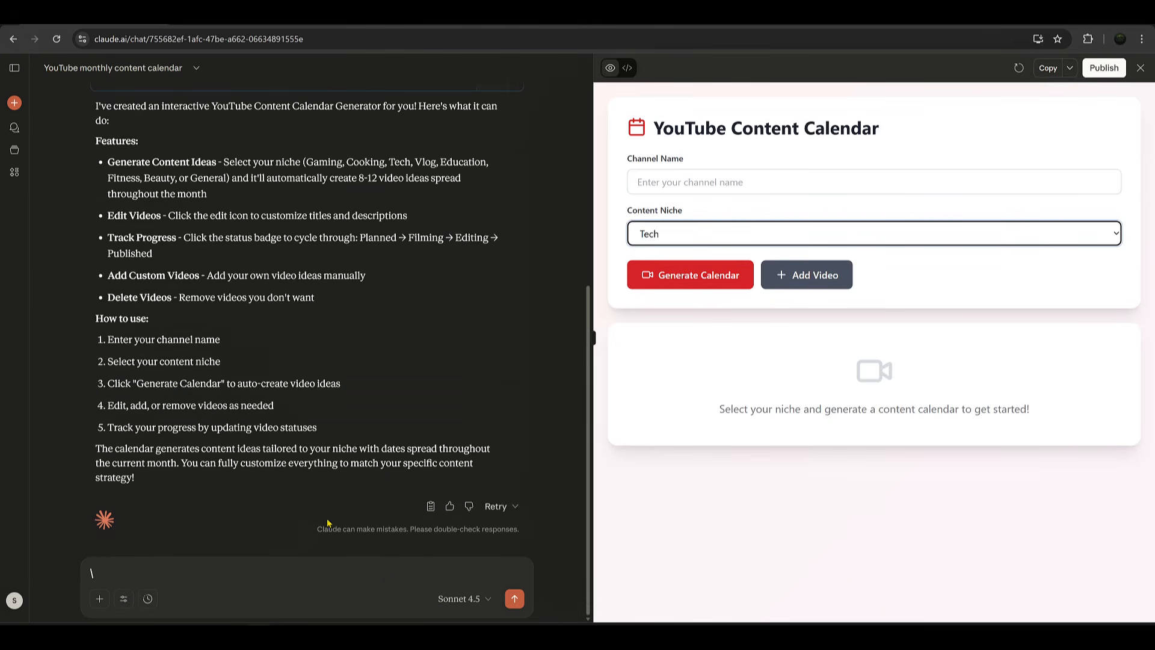
{"action": "left_click", "coordinate": [630, 69]}
{"action": "left_click", "coordinate": [1047, 67]}
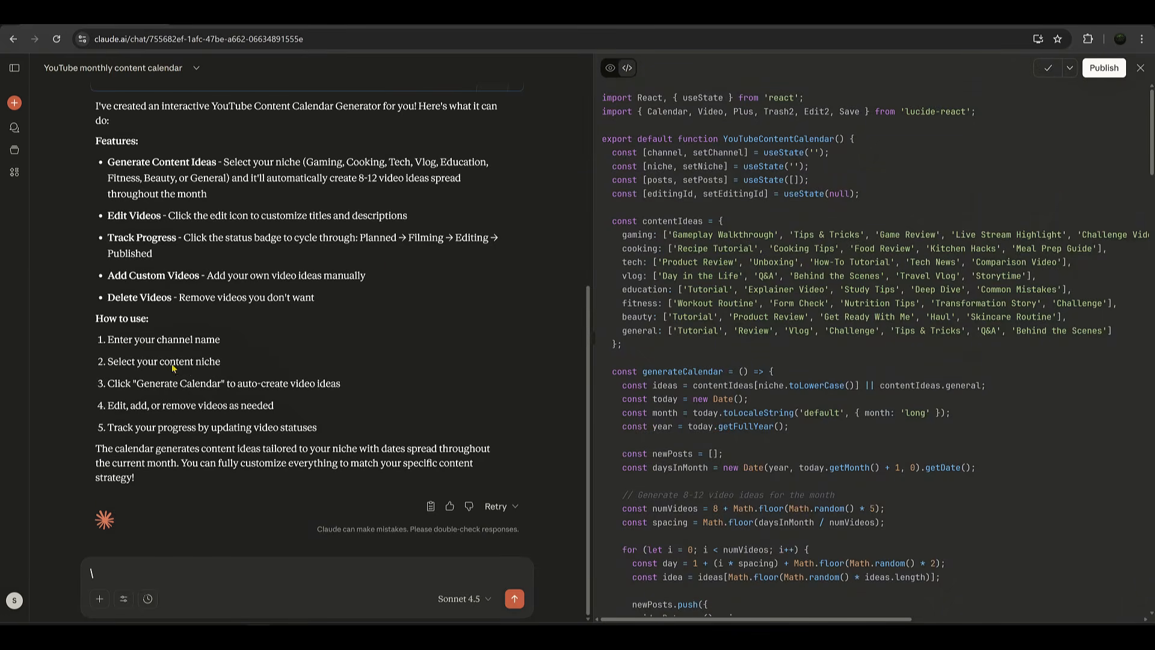
Close the calendar artifact and start a new chat with the sidebar expanded.
{"action": "left_click", "coordinate": [1140, 68]}
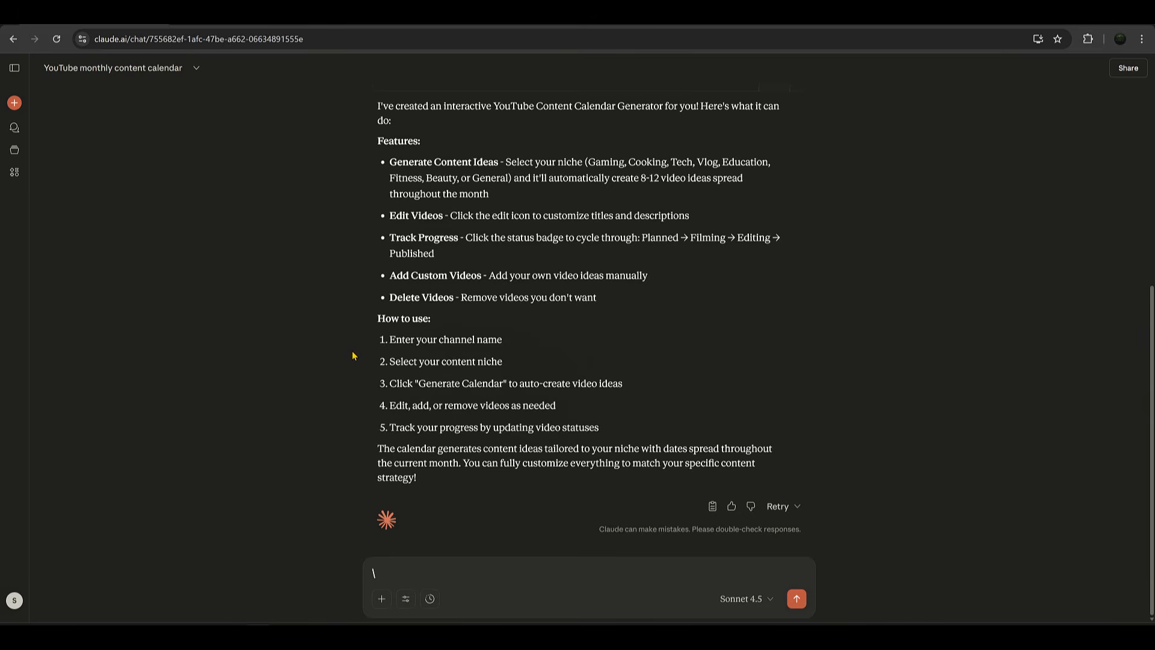
{"action": "left_click", "coordinate": [14, 68]}
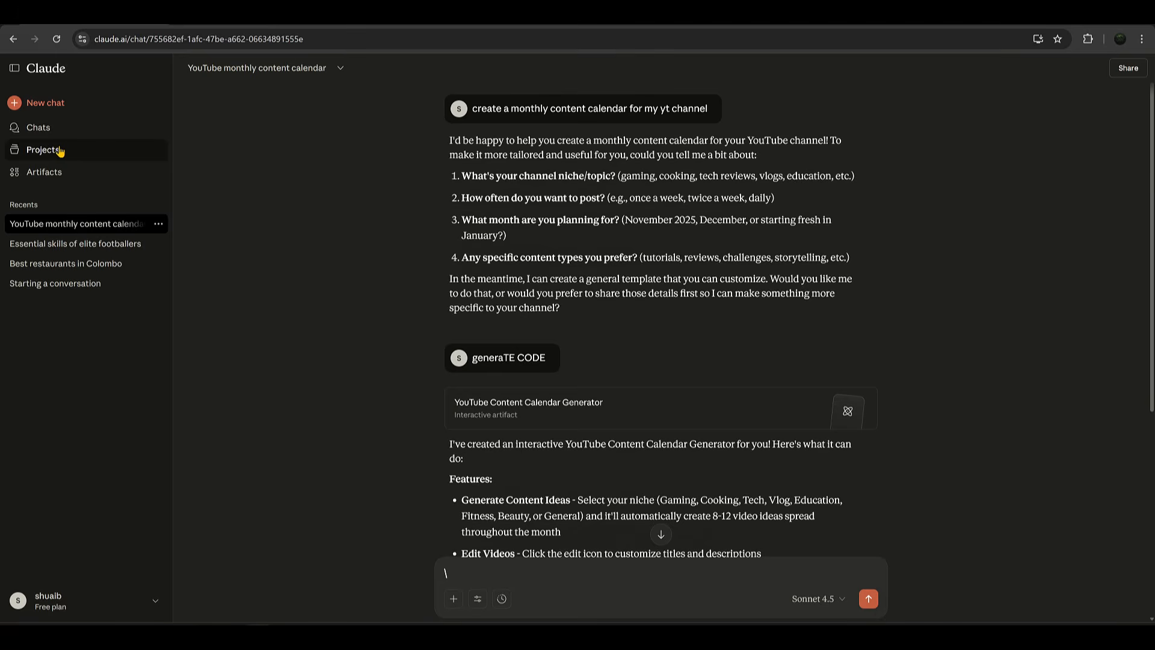
{"action": "left_click", "coordinate": [49, 105]}
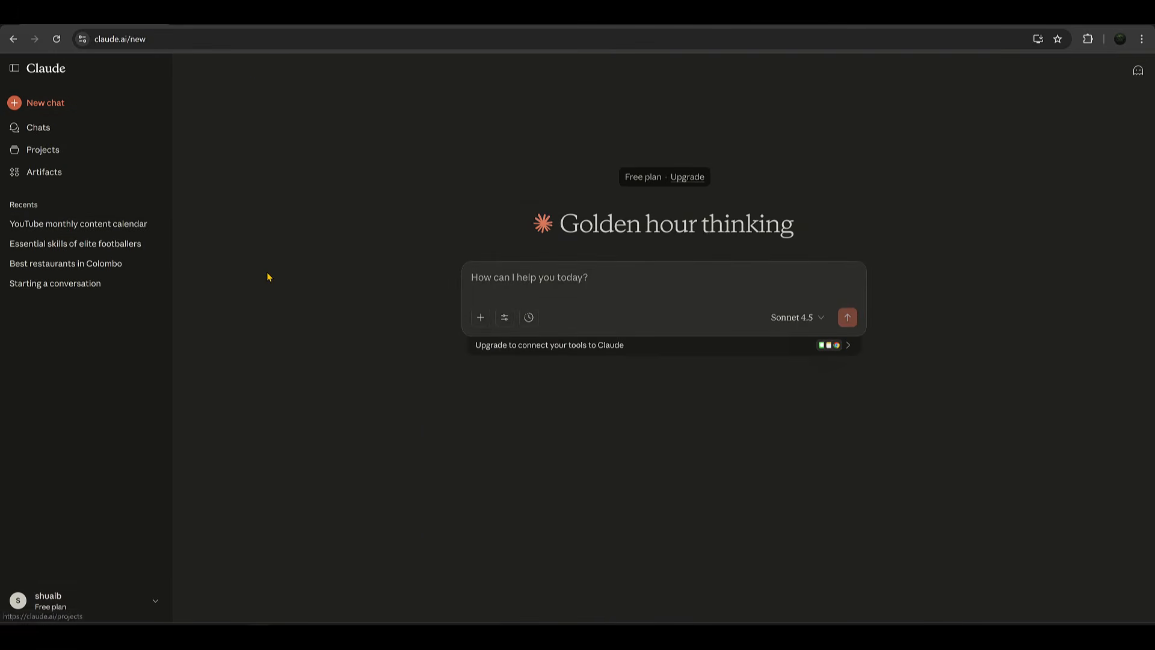